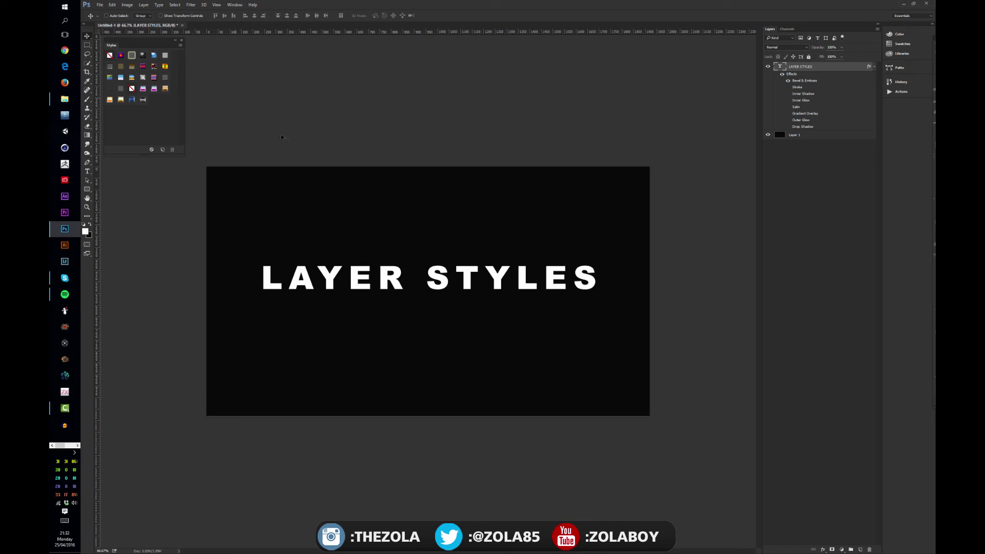
Step: Open the layer style settings of the LAYER STYLES text layer and place the dialog below the text
click(847, 181)
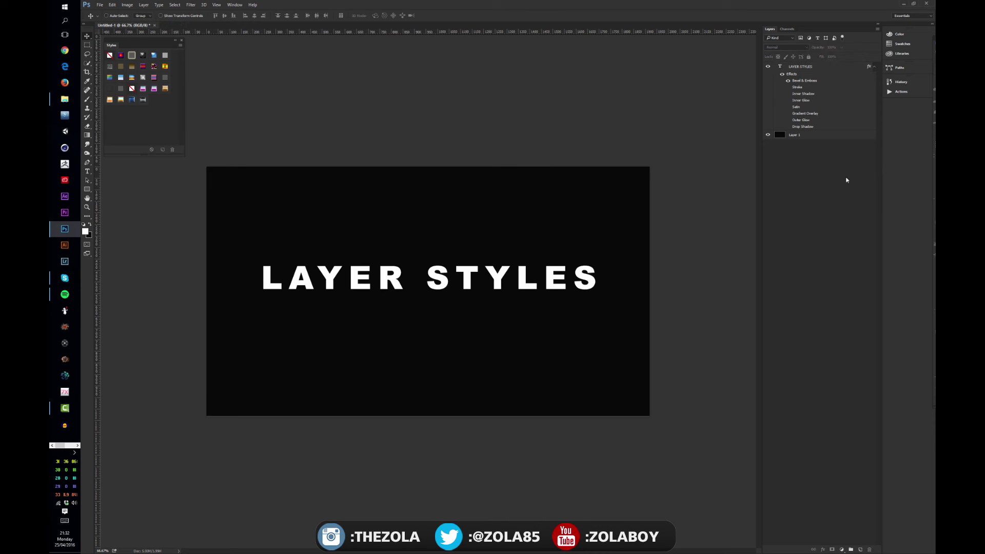
double_click(816, 74)
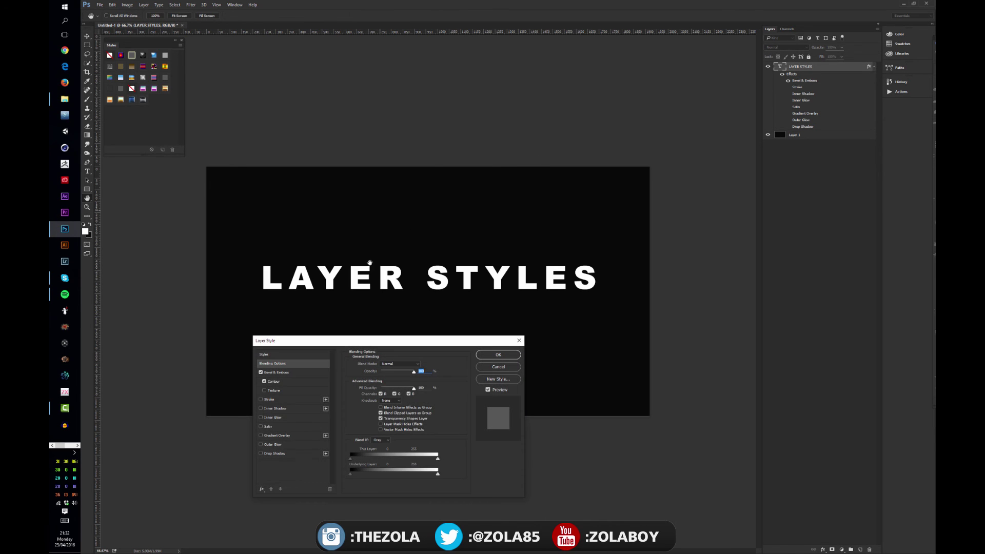
drag(389, 343, 413, 323)
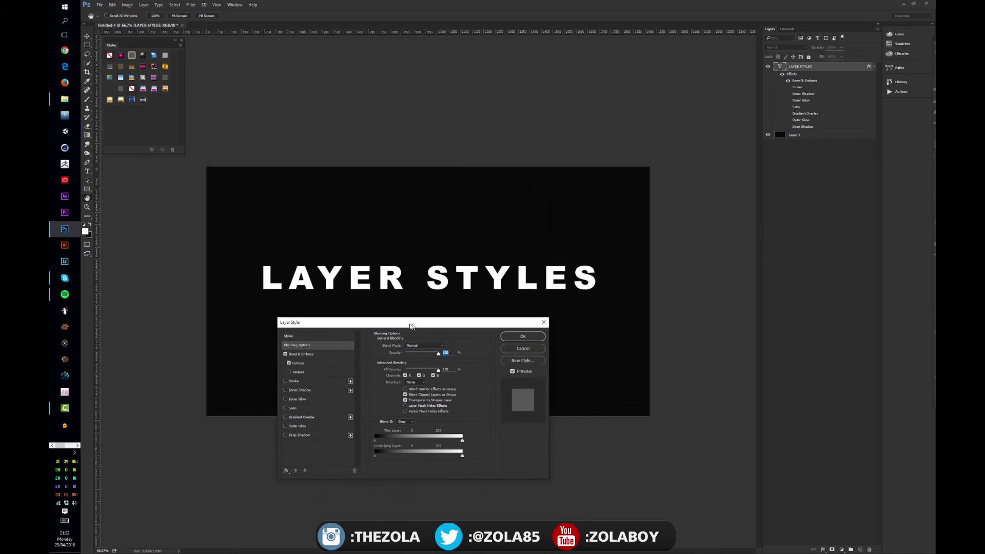
click(287, 372)
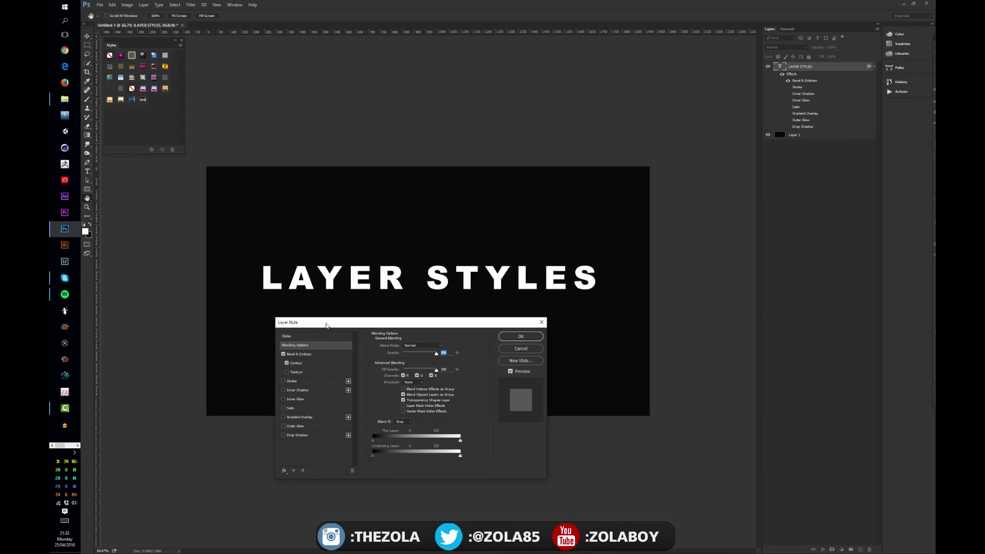
drag(321, 325, 317, 322)
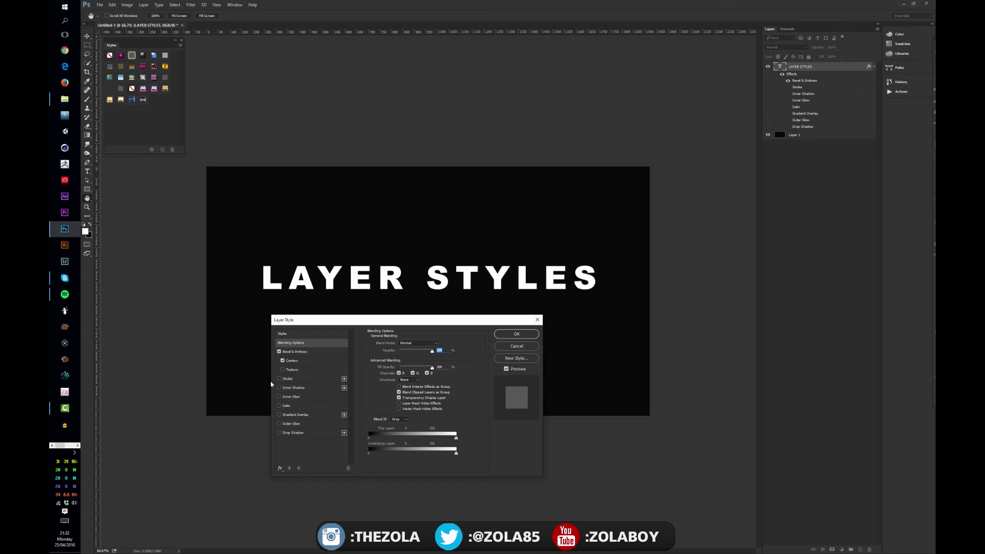
Step: Add an extra Drop Shadow instance to the text layer, switch between the two instances, and delete the extra one
click(345, 434)
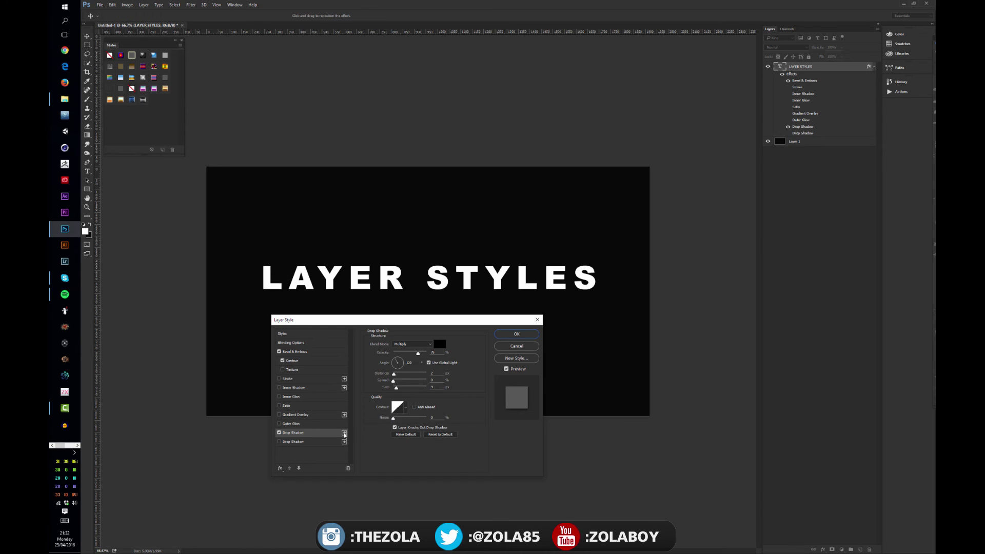
click(280, 433)
click(290, 442)
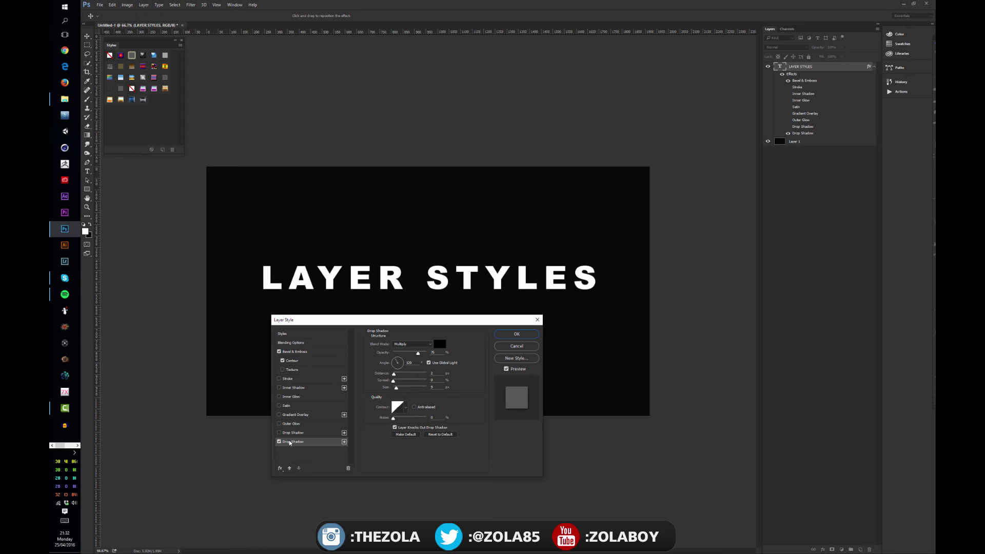
click(349, 470)
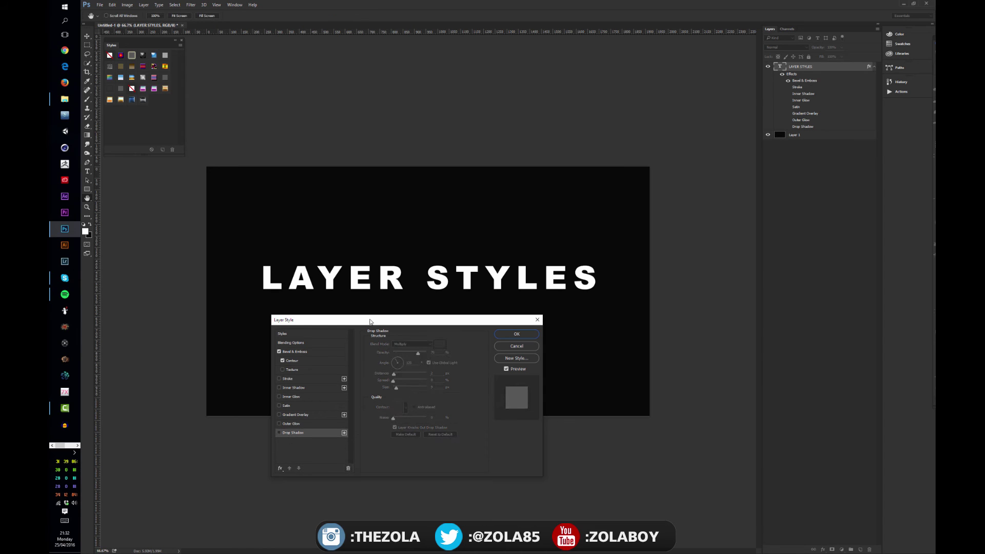
drag(370, 322, 414, 69)
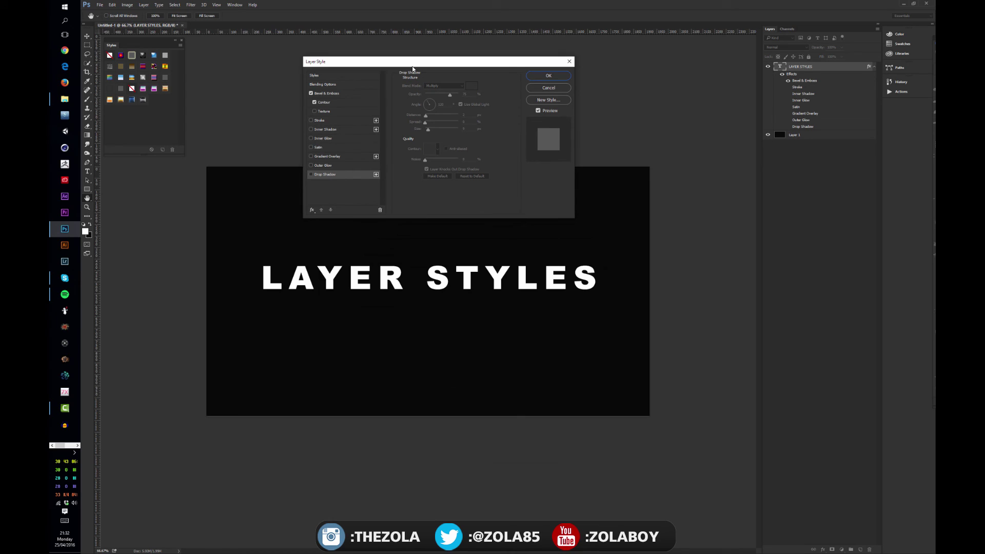
Step: Try a Gradient Overlay on the text, inspect its gradient in the Gradient Editor, and discard the layer style changes
click(325, 156)
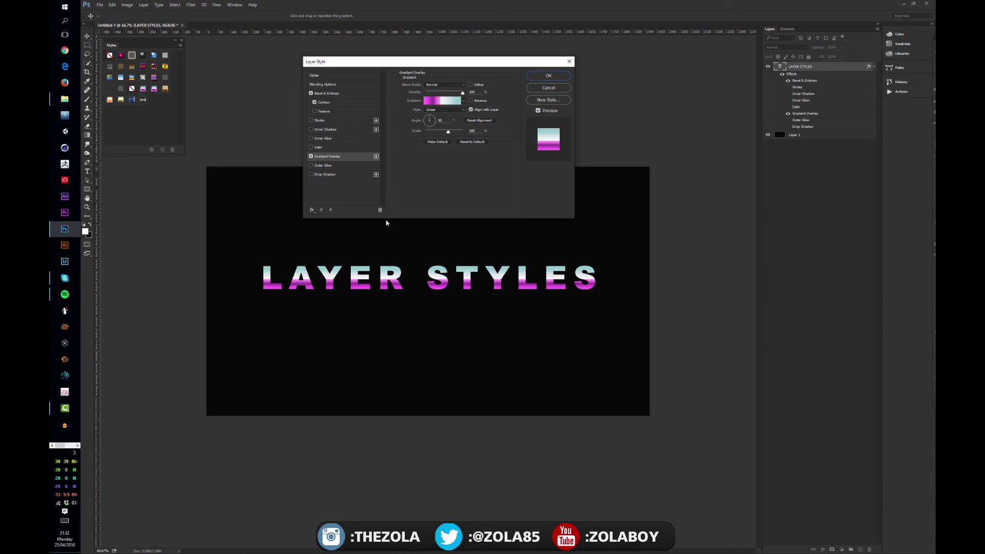
click(447, 101)
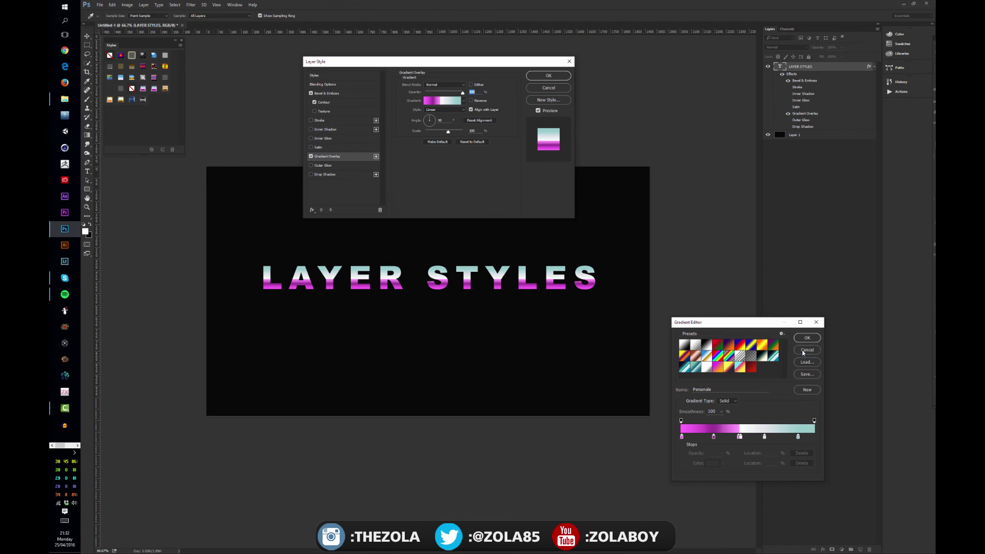
key(Return)
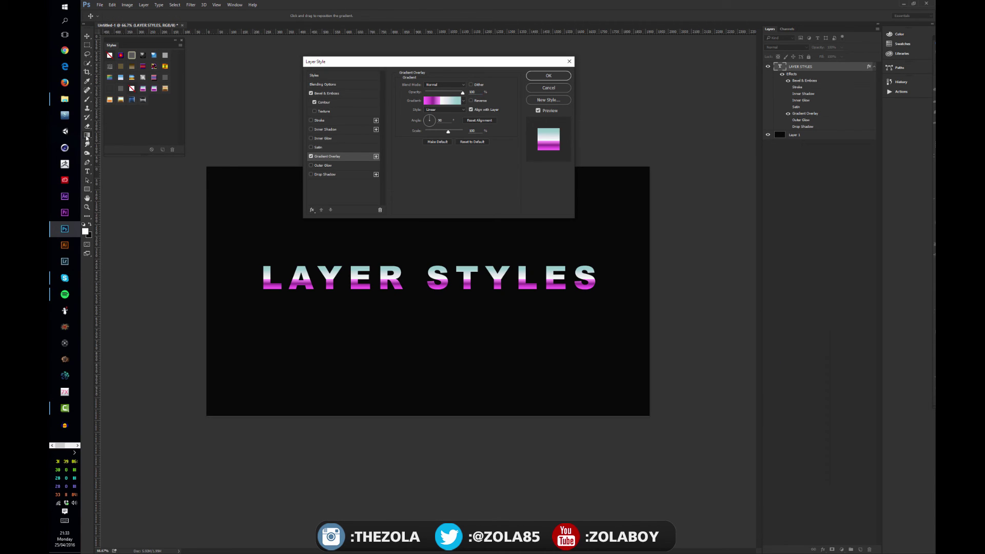
click(548, 87)
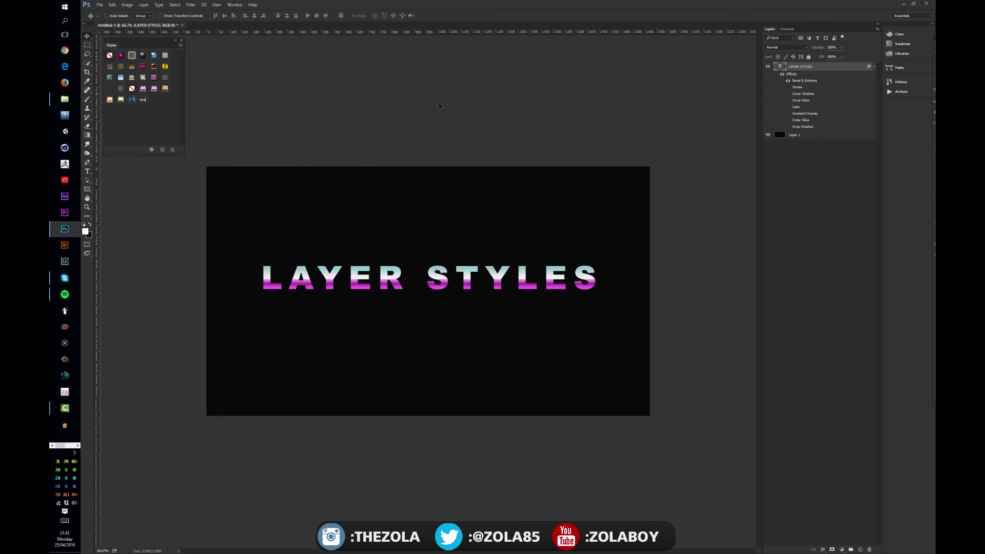
Step: Open the Gradient tool's Gradient Editor, delete two colourful presets from the first preset row, and close the editor
click(88, 135)
click(117, 15)
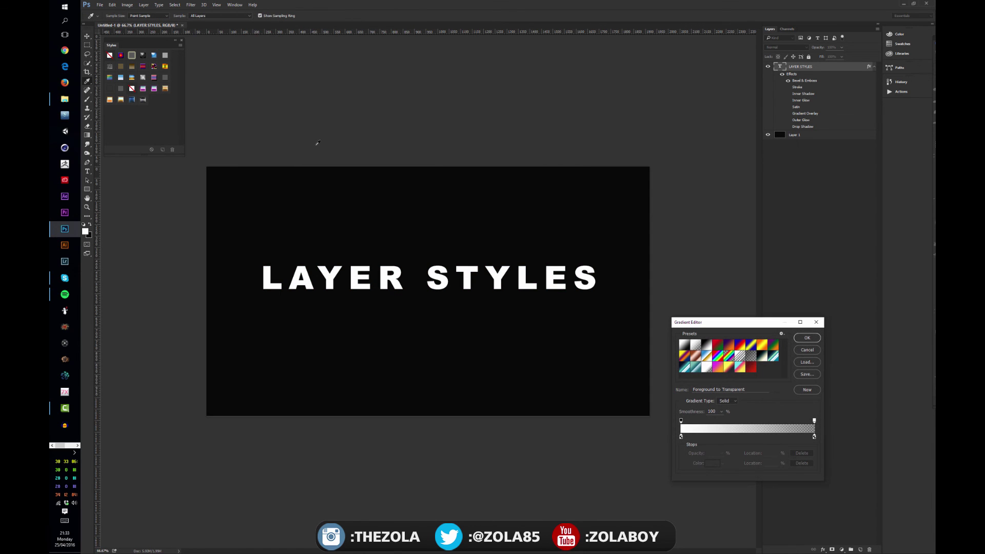
drag(730, 327, 314, 75)
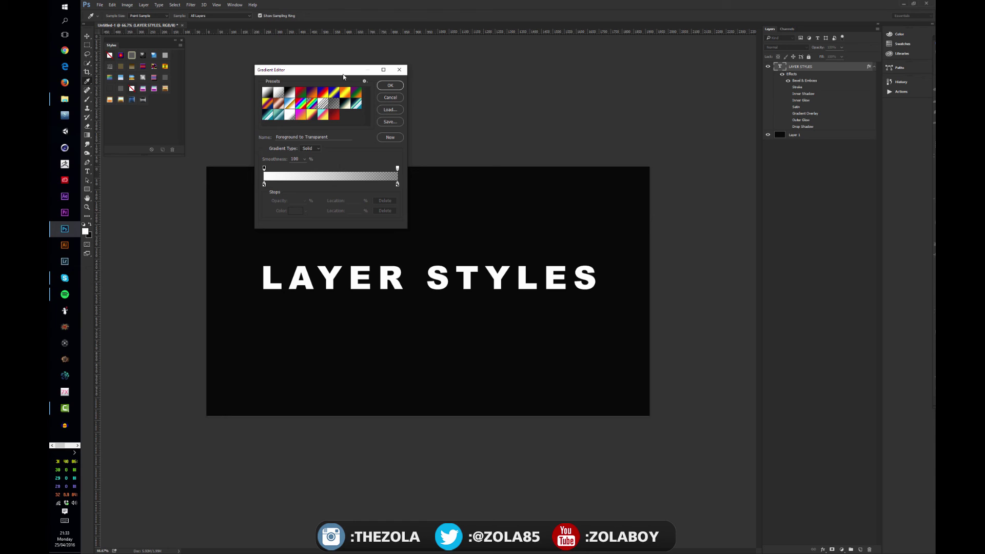
click(365, 81)
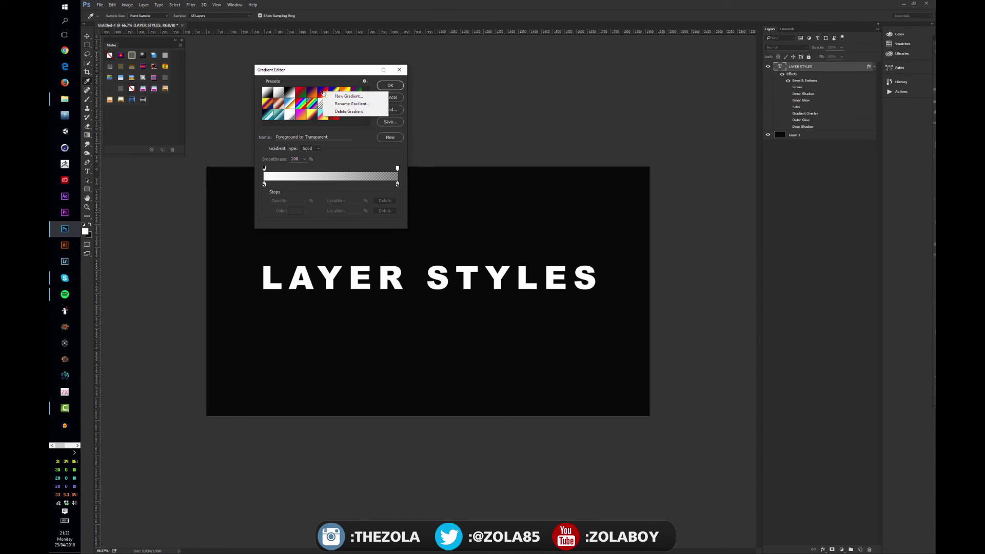
click(378, 103)
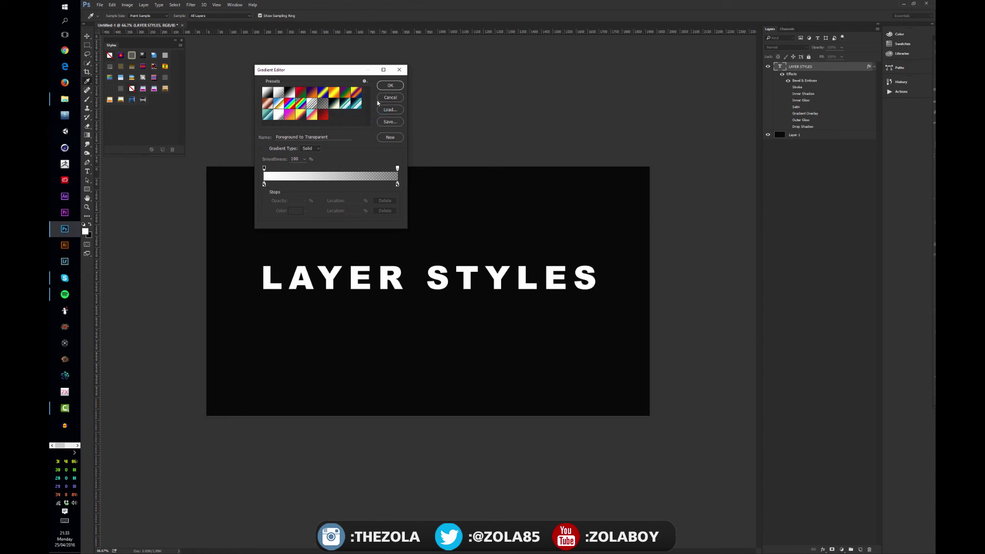
click(349, 111)
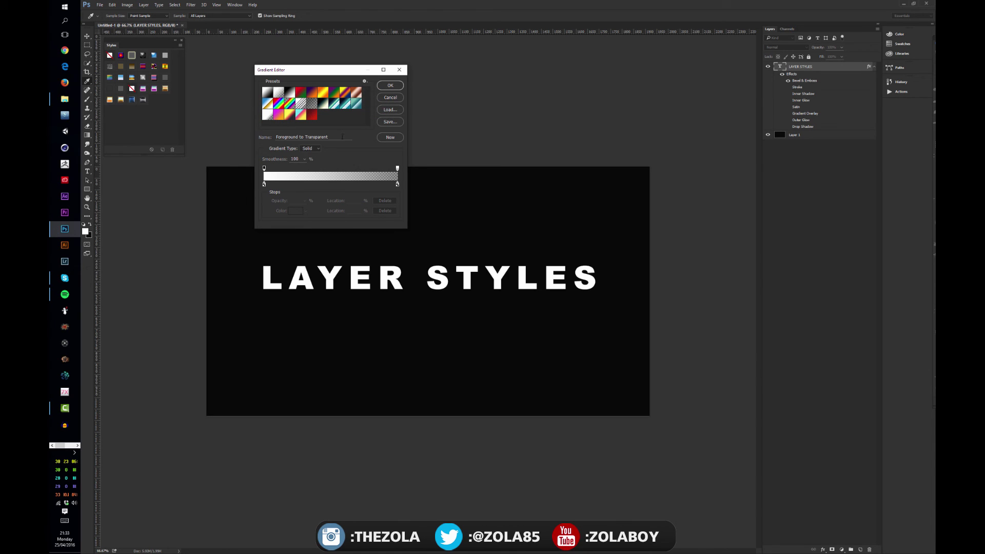
click(393, 97)
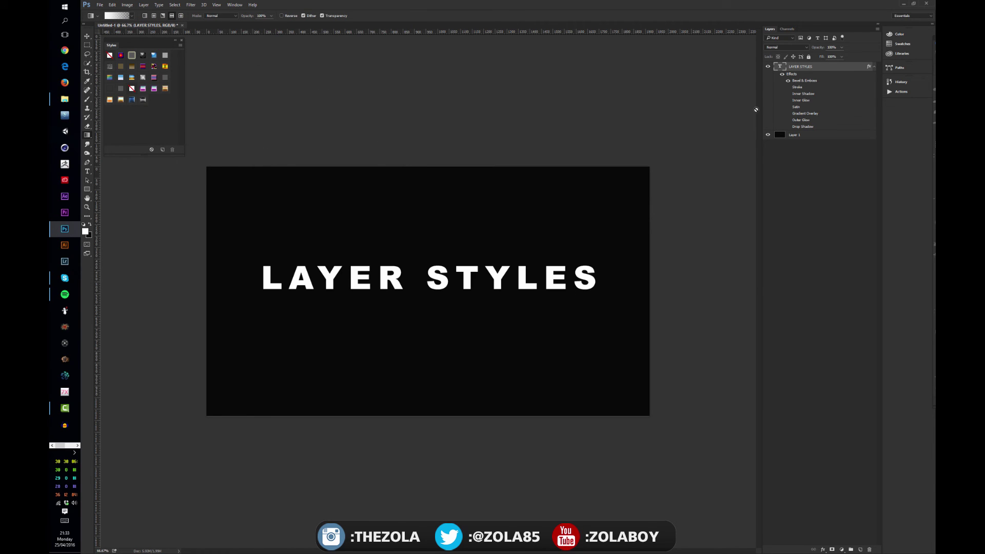
Step: Apply a Gradient Overlay to the text layer using the white-to-black first preset with Normal blend mode
double_click(832, 76)
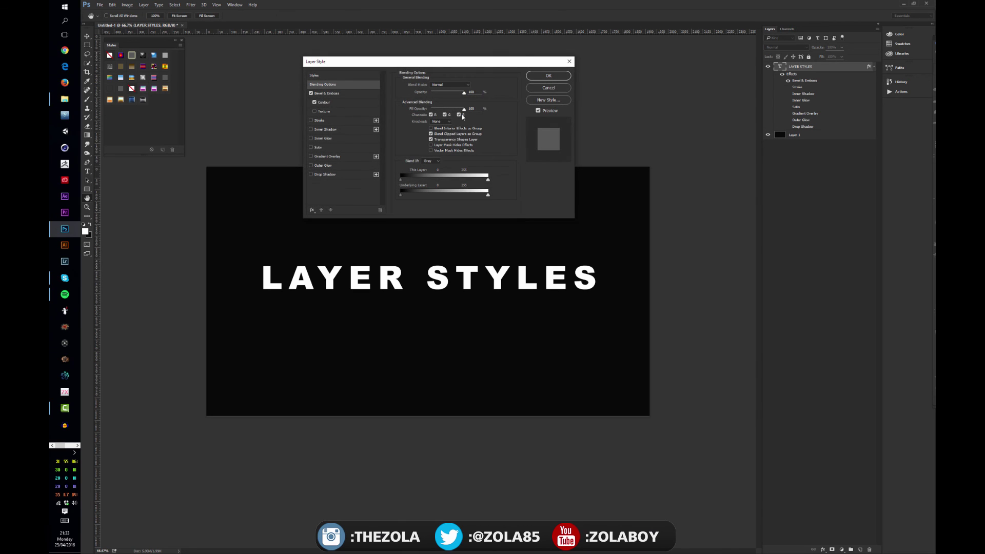
click(311, 156)
click(327, 156)
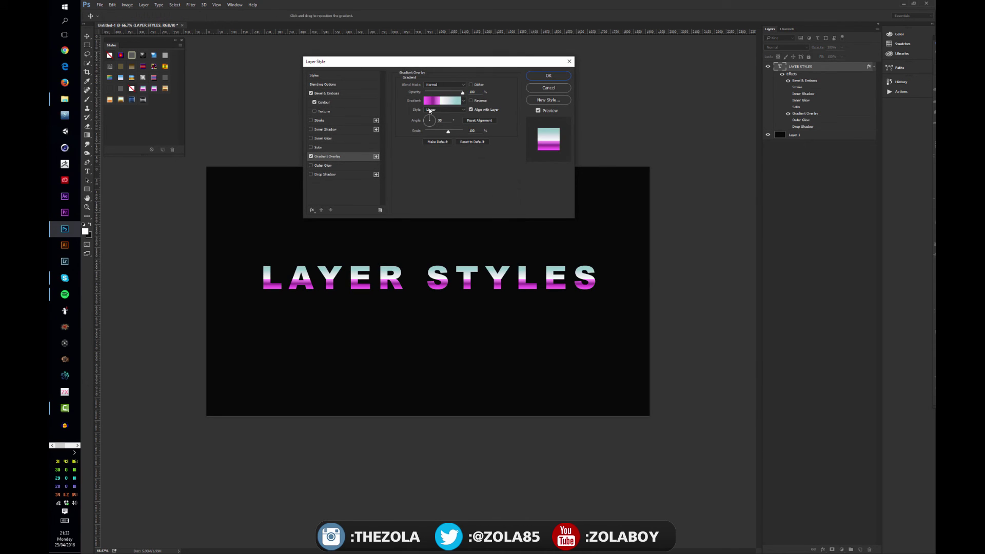
click(444, 85)
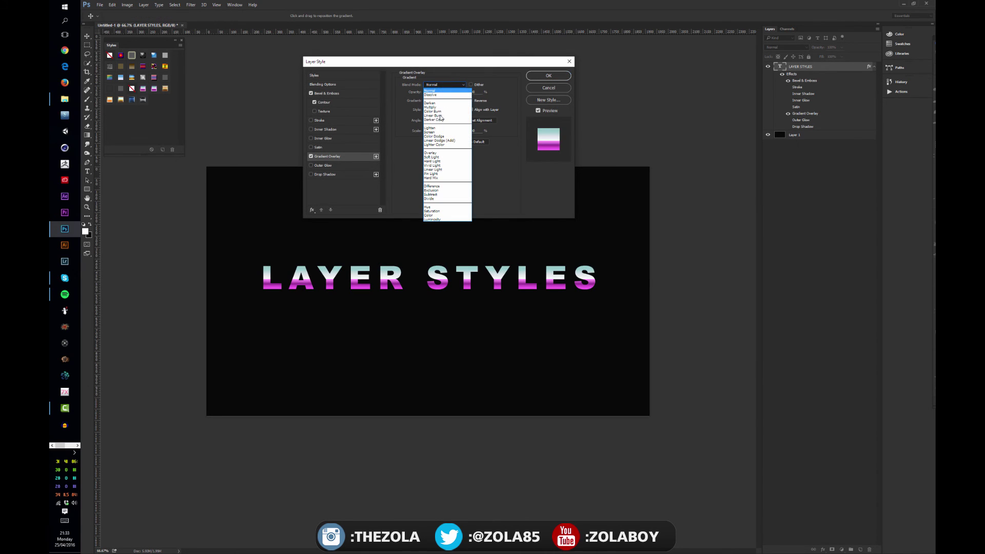
click(512, 110)
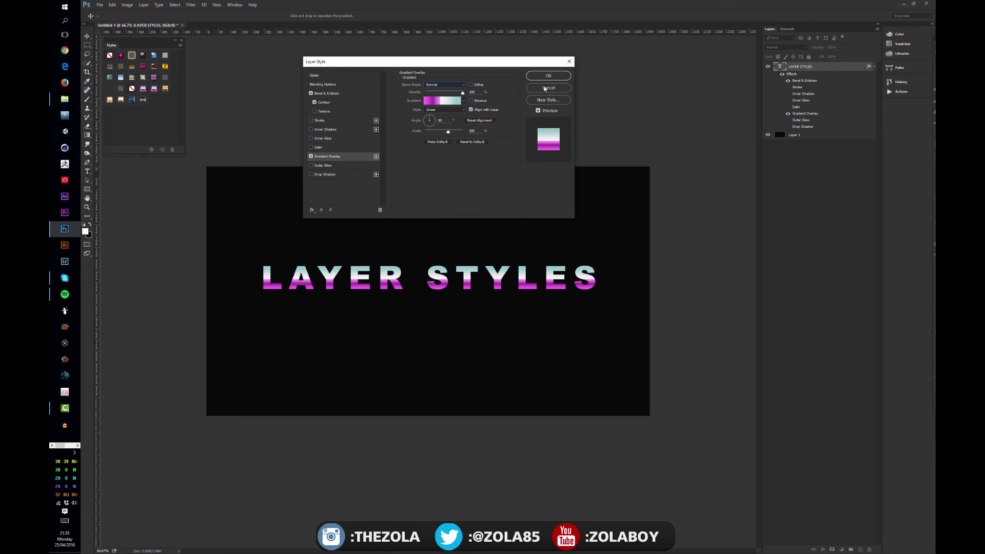
click(442, 101)
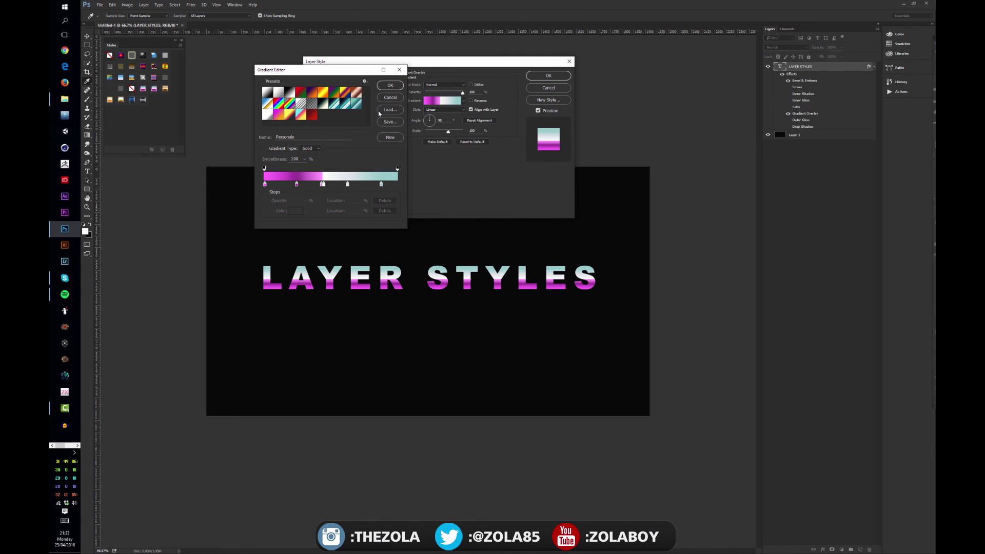
click(268, 93)
click(390, 85)
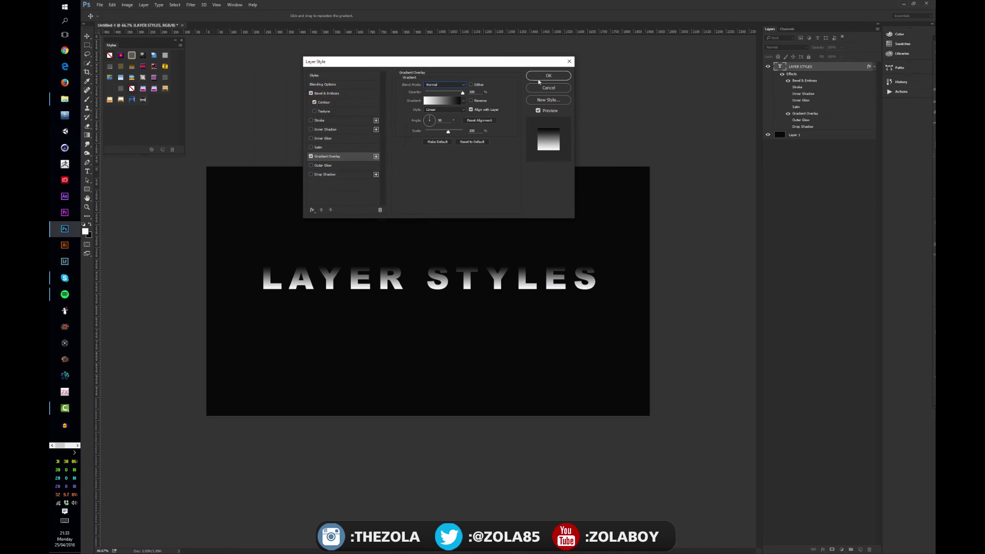
click(547, 77)
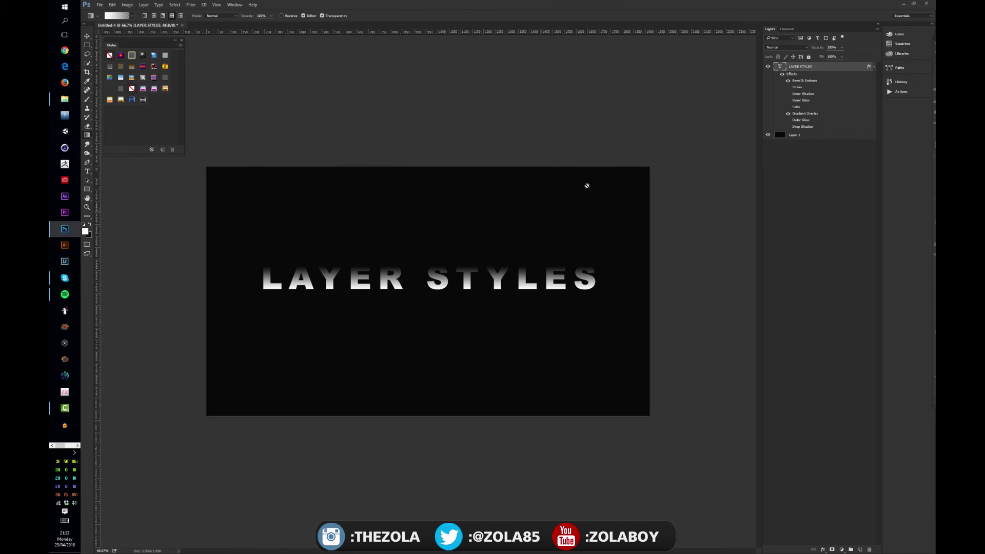
Step: Change the text colour to dark green and hide the layer's Bevel & Emboss and Gradient Overlay effects
key(t)
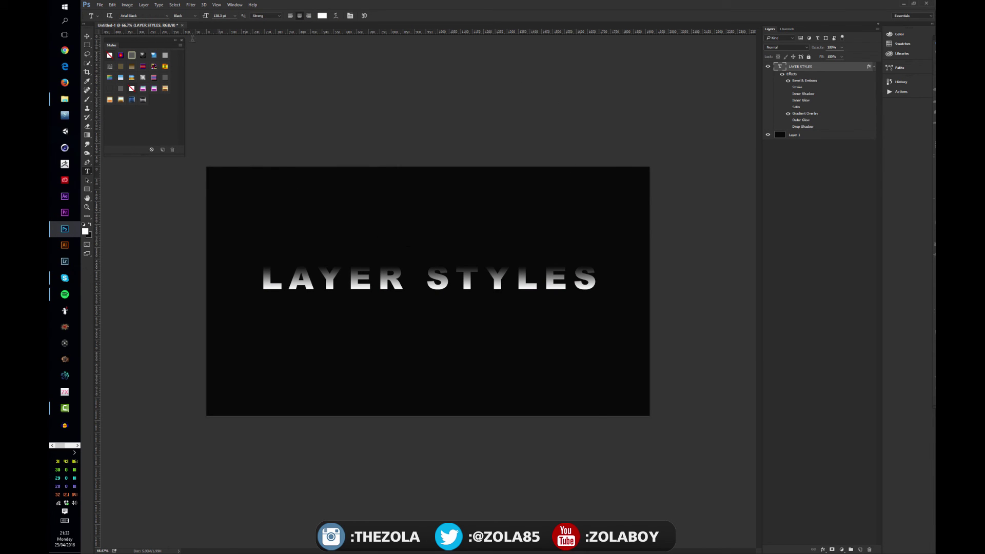
click(322, 15)
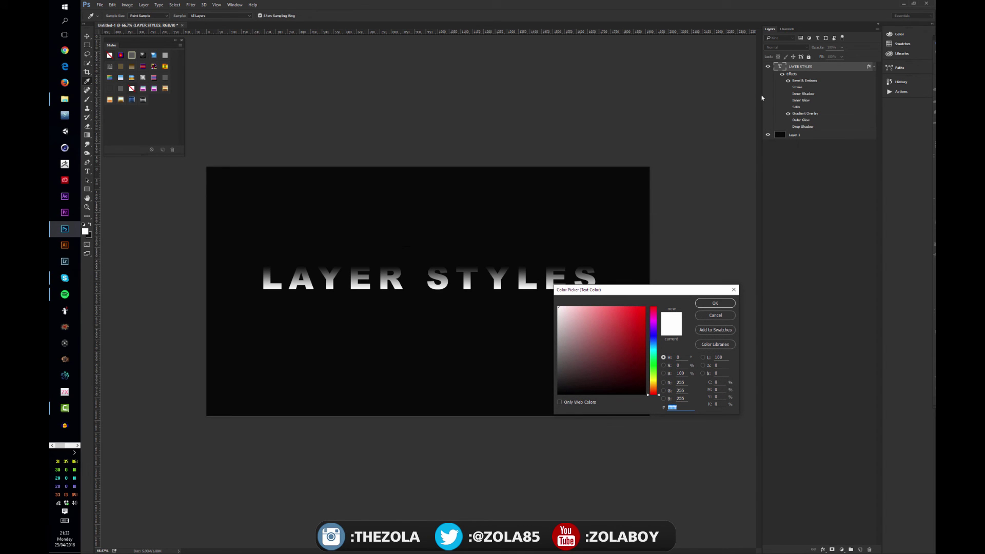
click(625, 365)
click(653, 355)
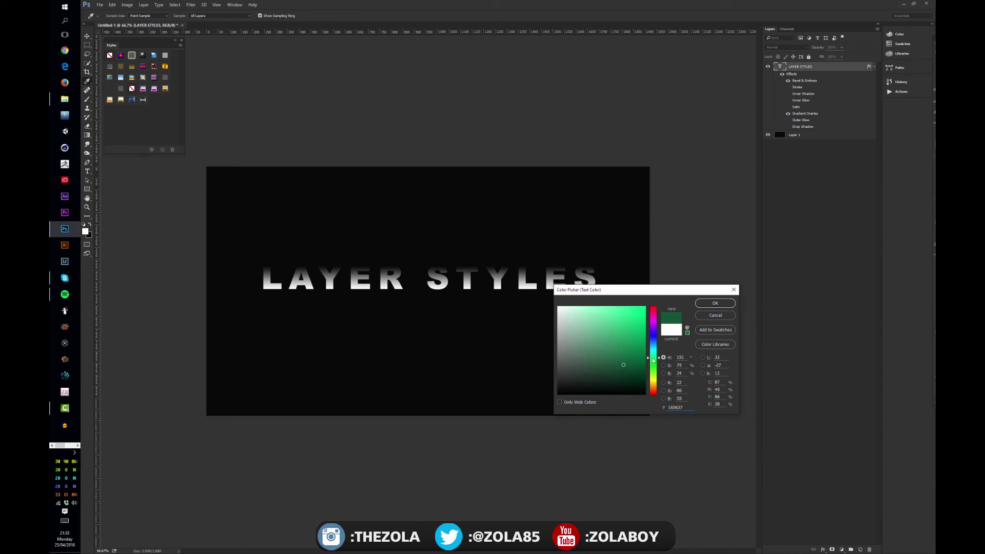
click(622, 370)
click(715, 303)
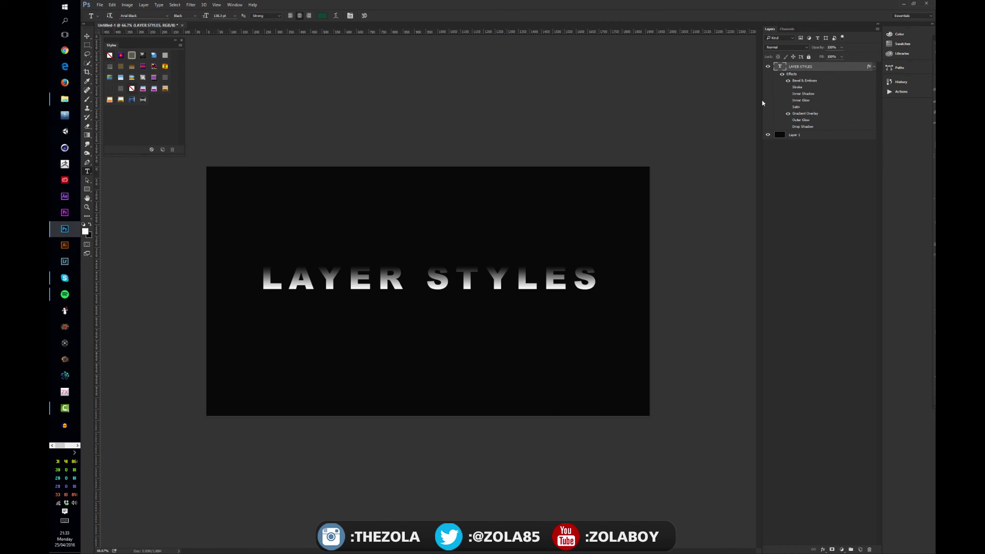
click(787, 81)
click(787, 114)
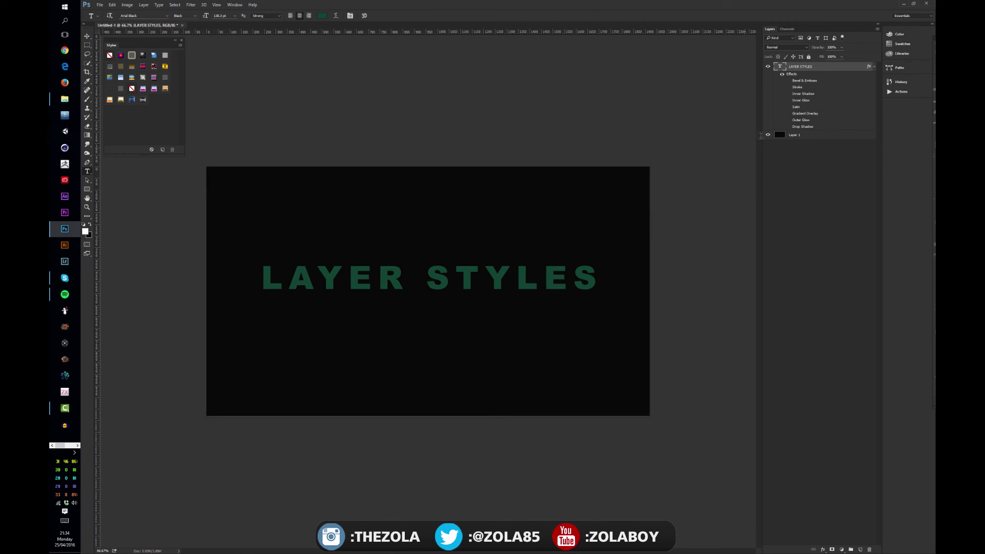
Step: Enable the text layer's Gradient Overlay again and set its blend mode to Overlay
double_click(804, 75)
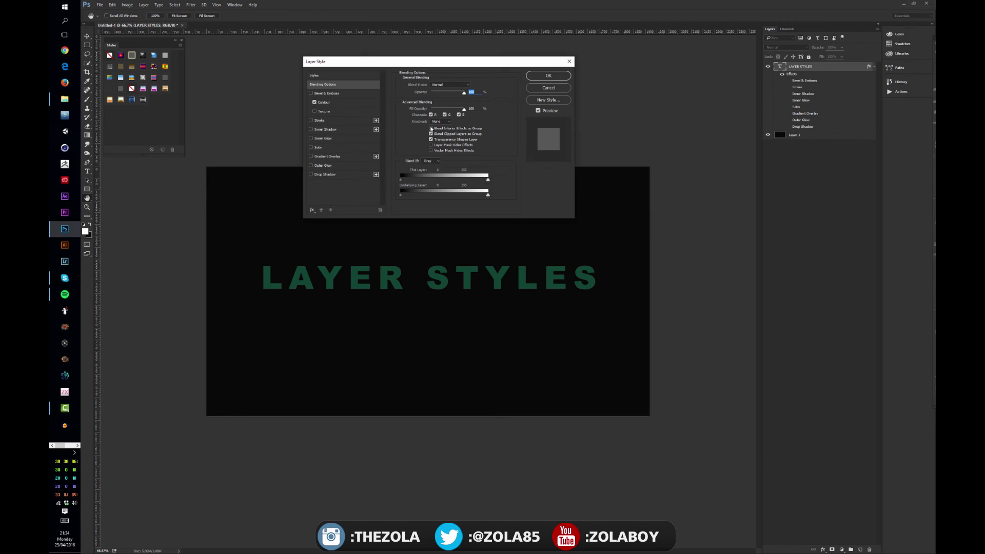
click(337, 157)
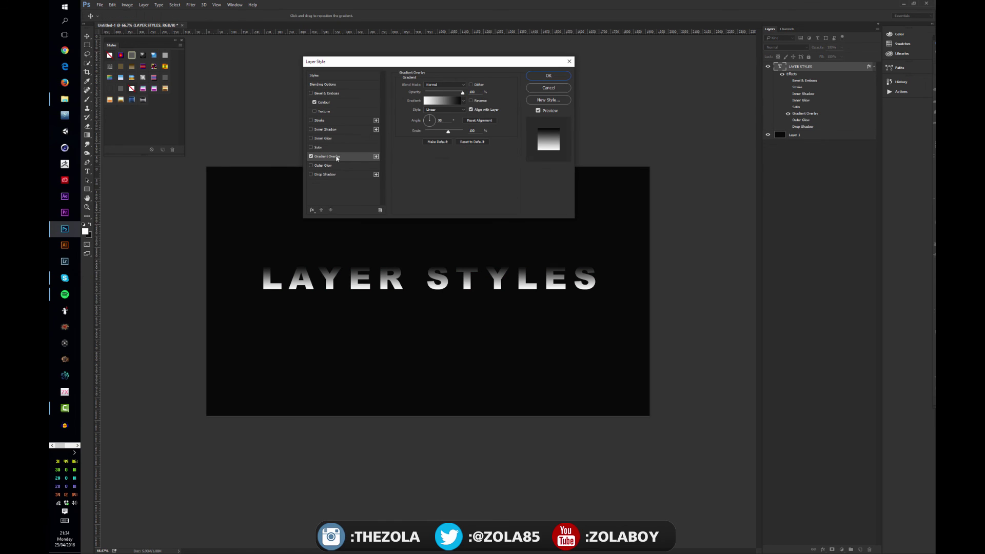
click(446, 85)
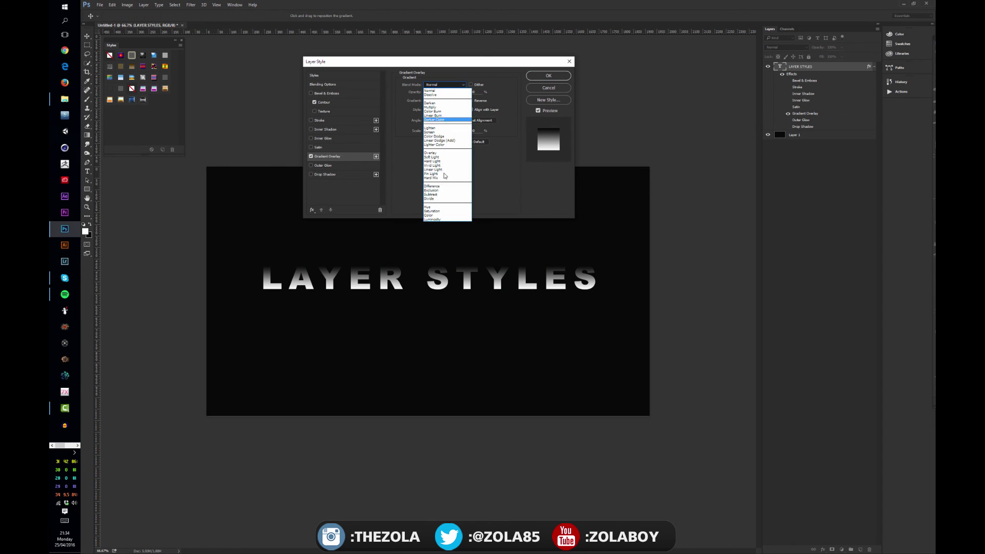
click(431, 153)
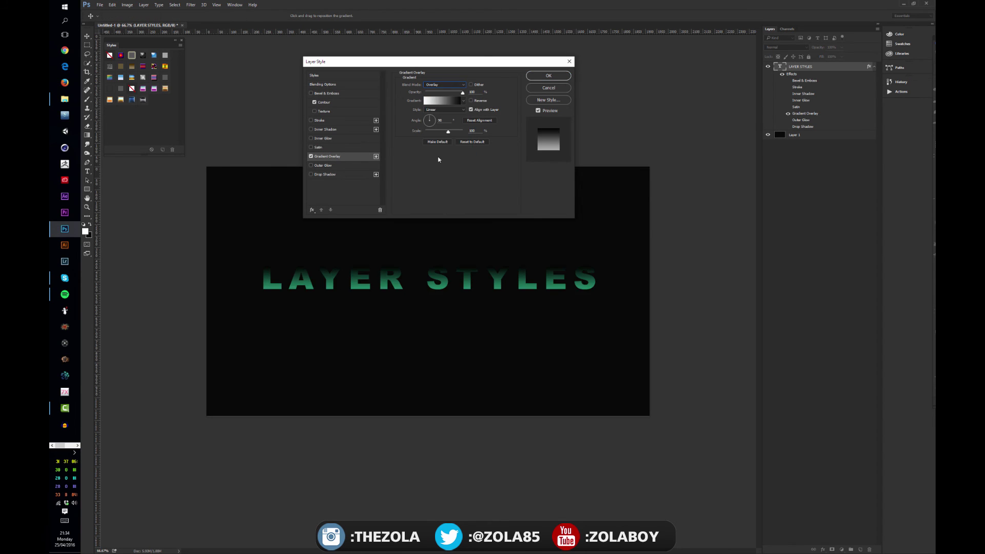
Step: Set the Gradient Overlay's blend mode to Soft Light and lower its opacity to less than half
click(444, 85)
click(447, 159)
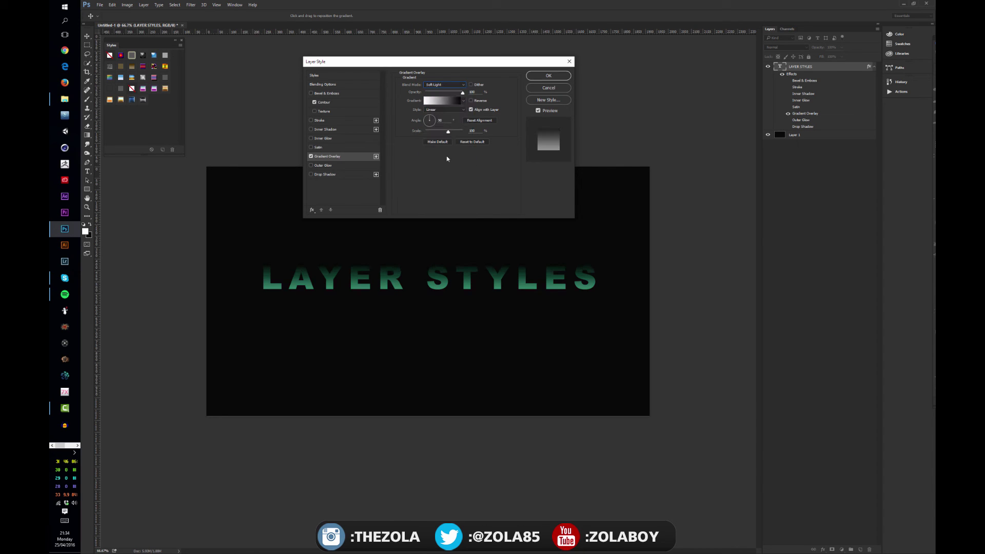
drag(463, 93, 443, 96)
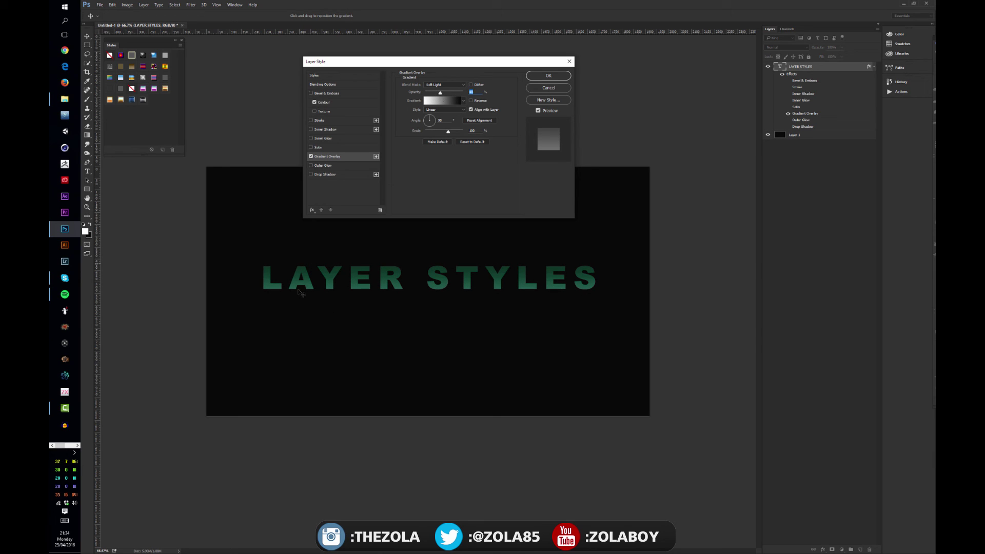
Step: Try a slightly tilted gradient angle on the Soft Light overlay and readjust its opacity
click(430, 120)
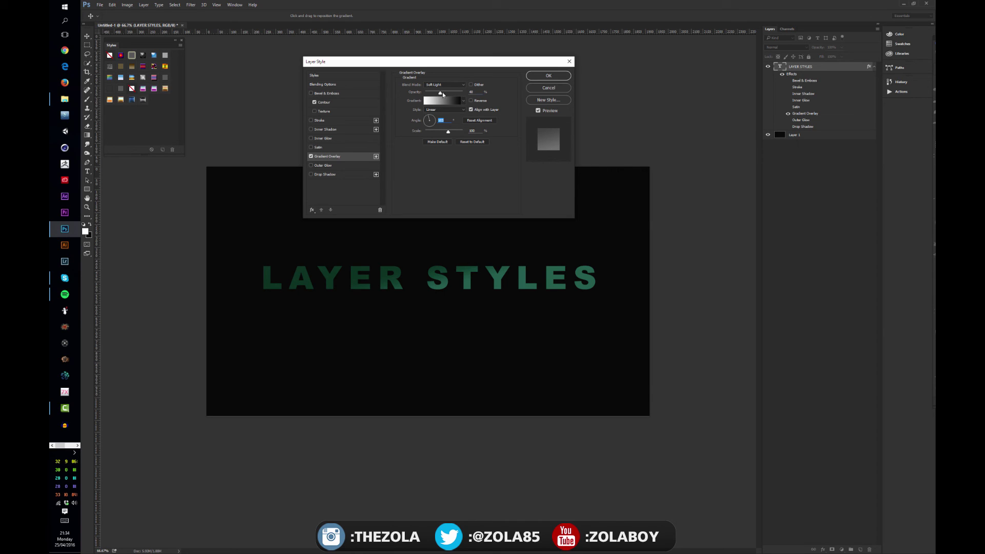
drag(443, 94, 446, 96)
click(431, 114)
mouse_move(446, 92)
mouse_down()
mouse_move(460, 94)
mouse_move(437, 94)
mouse_up()
Step: Set the Gradient Overlay's blend mode to Multiply and its opacity to about 57%
click(445, 85)
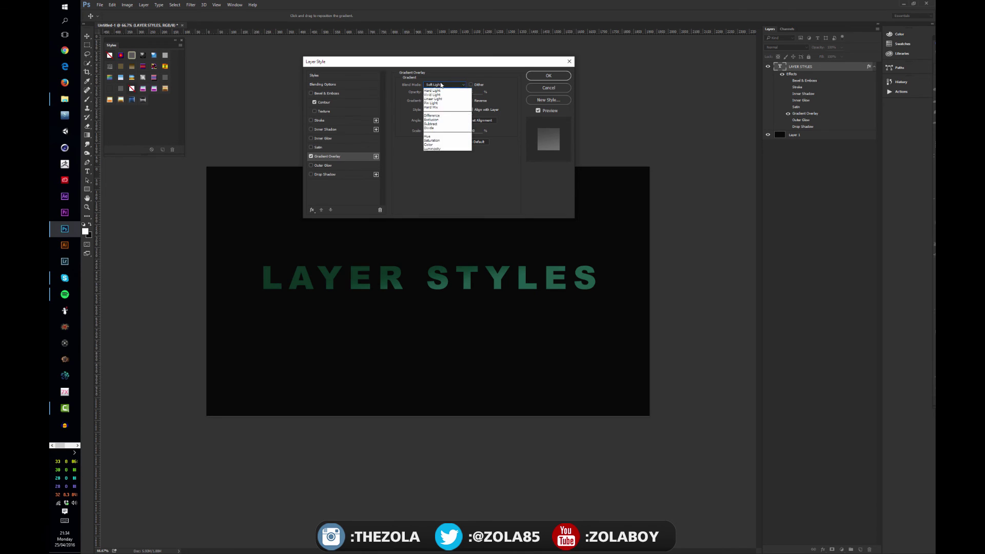
click(440, 108)
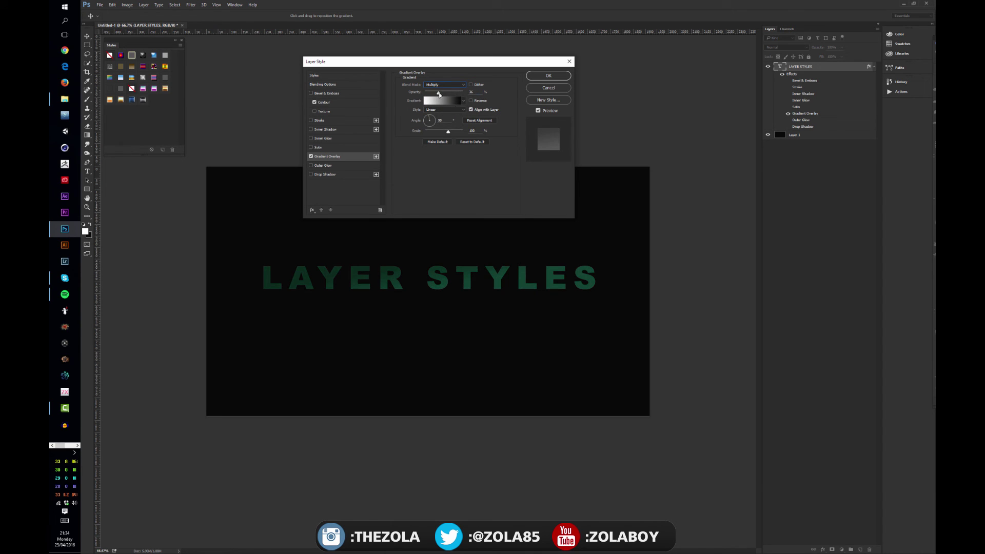
click(459, 93)
drag(461, 93, 446, 93)
Step: Set the Gradient Overlay's blend mode back to Normal
click(448, 87)
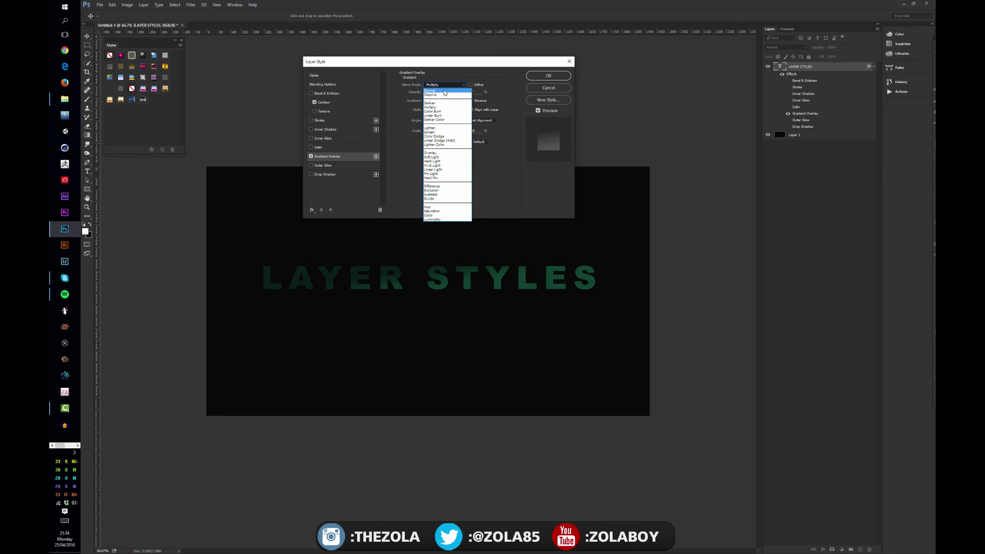
click(442, 88)
click(459, 85)
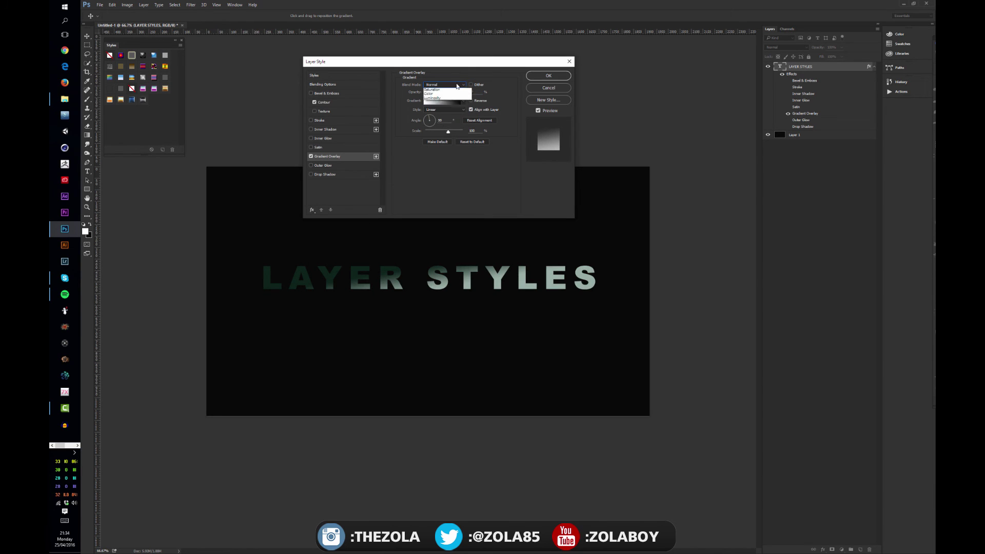
click(442, 86)
Step: Apply the banded blue, teal and white preset to the Gradient Overlay and set its angle to 90°
click(440, 100)
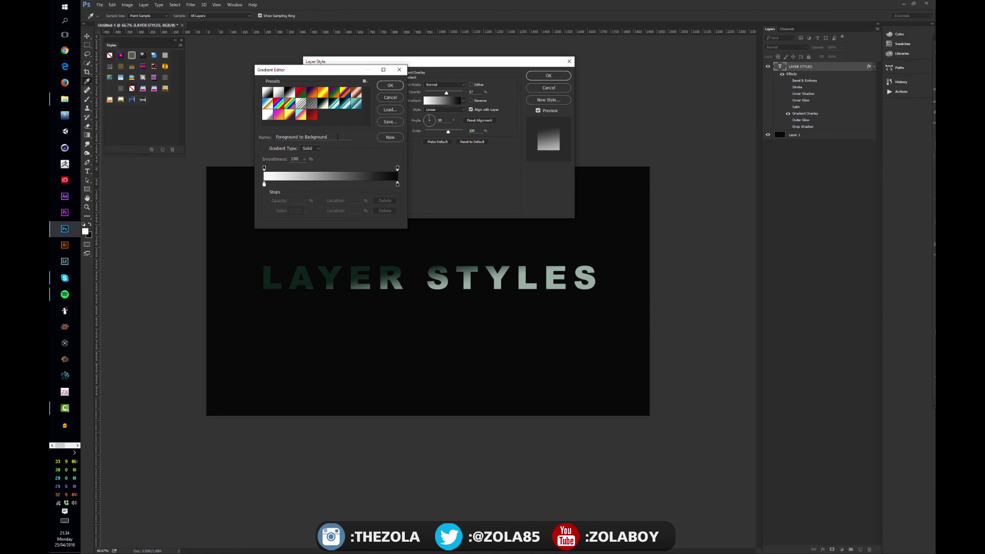
click(345, 105)
click(398, 85)
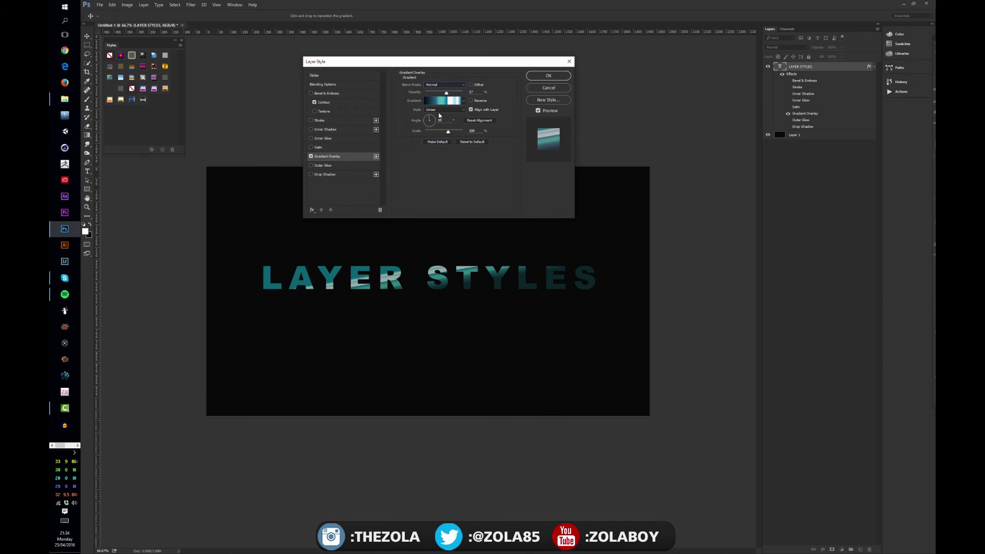
click(429, 118)
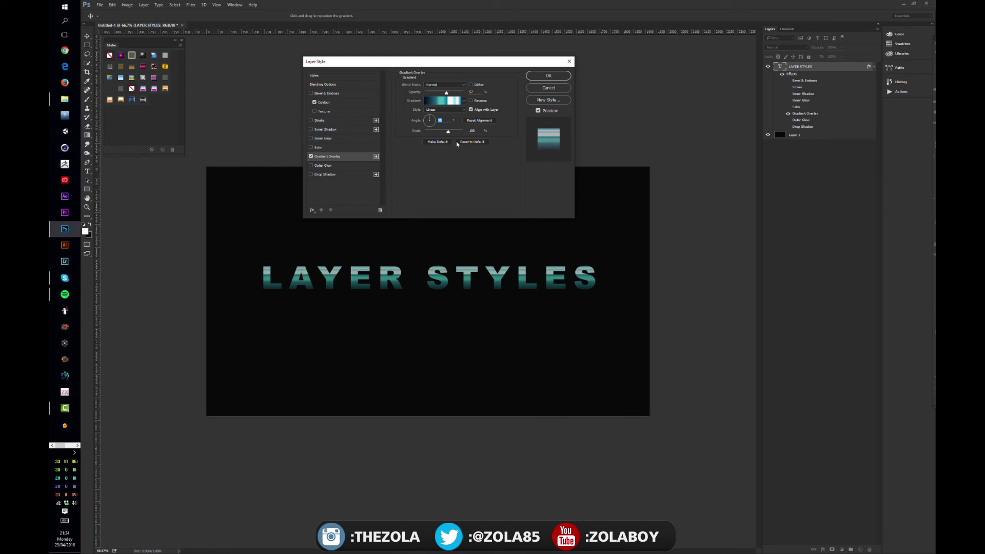
Step: Reduce the gradient's scale to about 87% and reposition its bands vertically within the text
drag(426, 254, 433, 259)
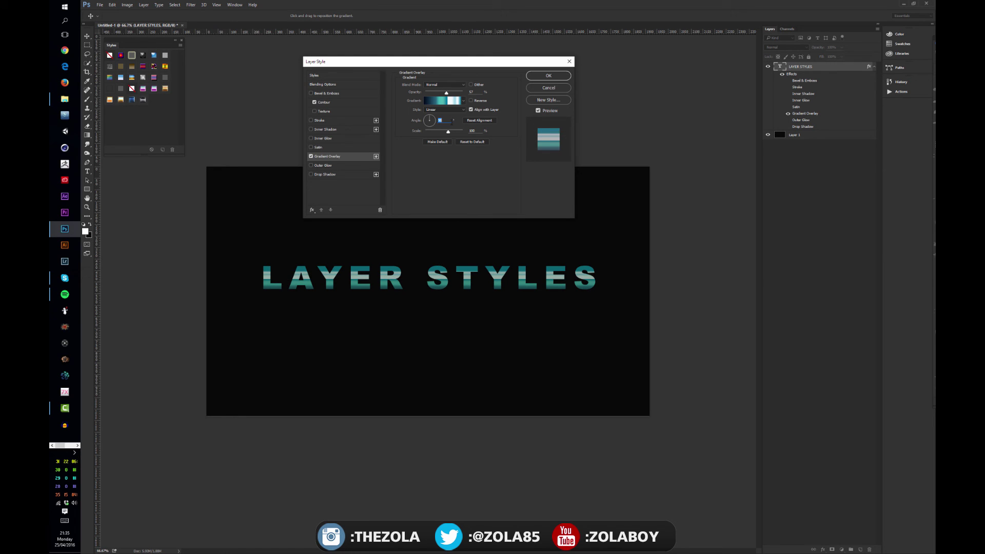
mouse_move(448, 131)
mouse_down()
mouse_move(427, 137)
mouse_move(445, 132)
mouse_up()
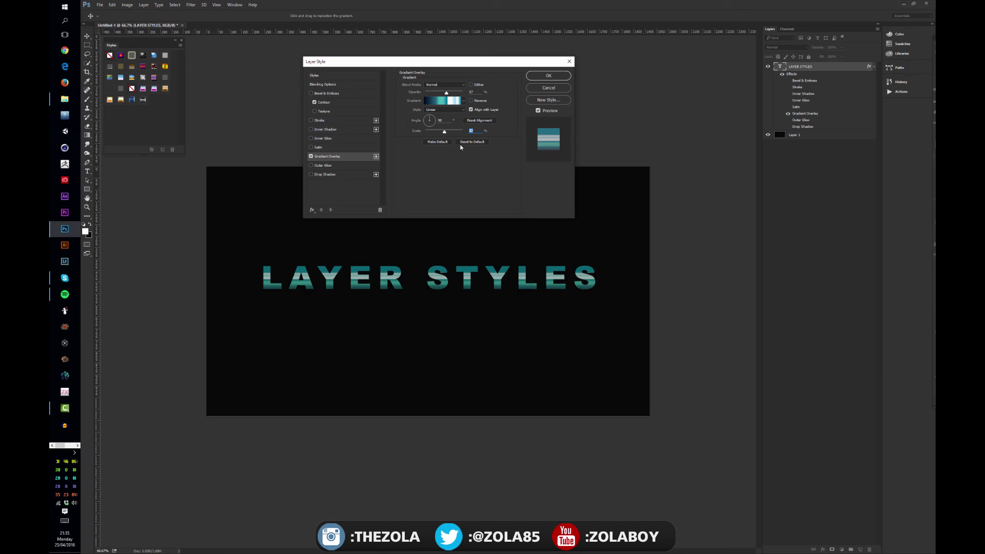
mouse_move(385, 293)
mouse_down()
mouse_move(455, 221)
mouse_move(415, 292)
mouse_move(377, 297)
mouse_up()
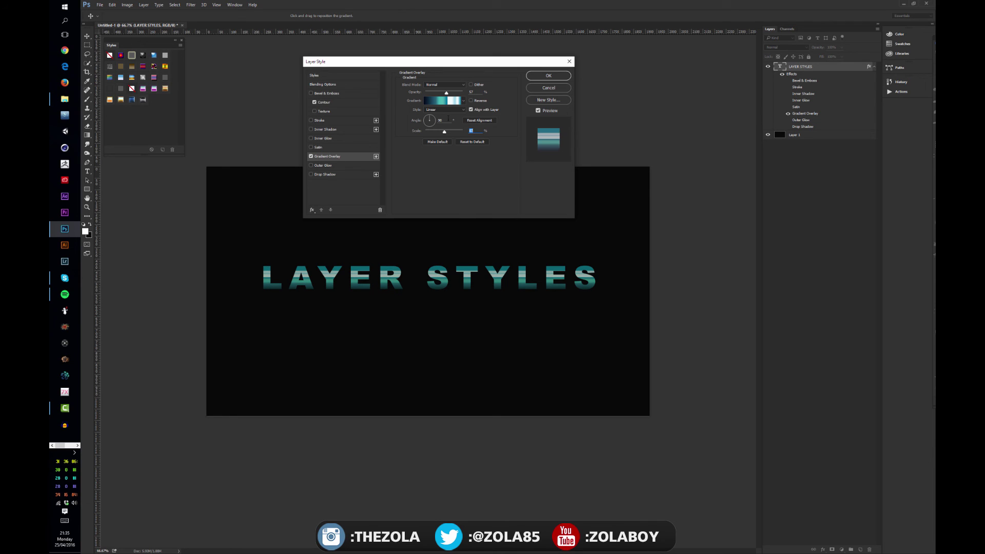
Step: Toggle the gradient's Reverse option on and off, and try the Radial gradient style
click(470, 102)
click(470, 102)
click(444, 109)
click(447, 116)
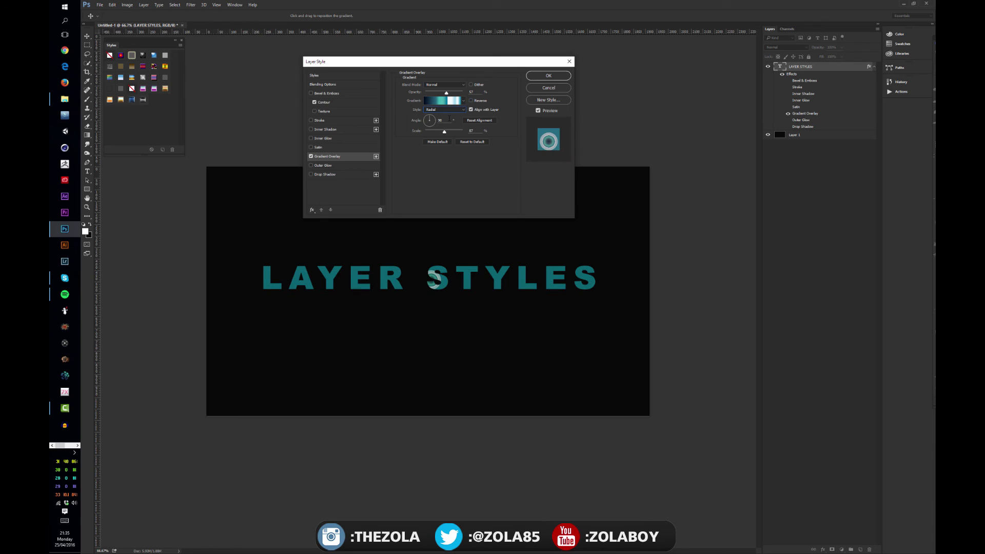
Step: Try the Angle and Diamond gradient styles, shifting each gradient's centre on the canvas
click(444, 110)
click(450, 127)
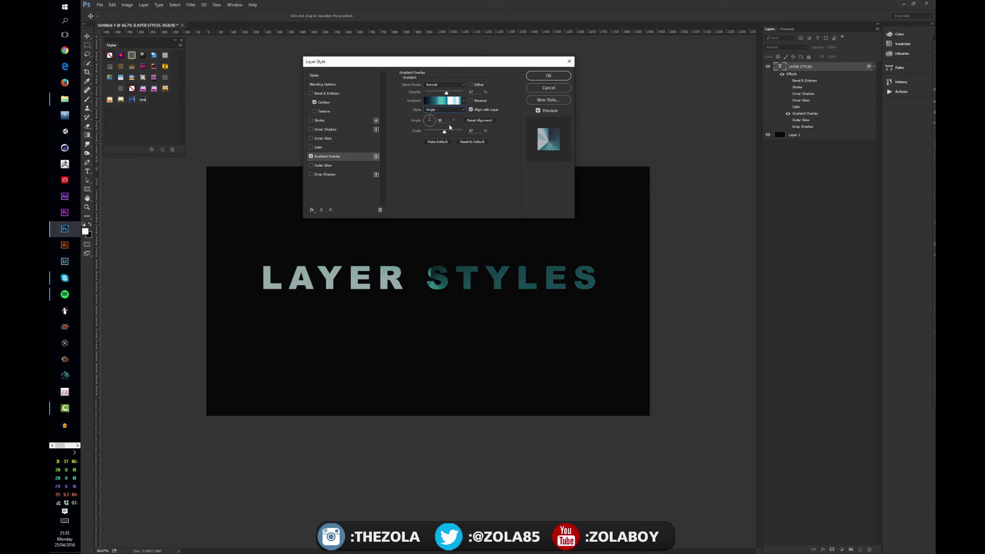
drag(451, 296, 487, 286)
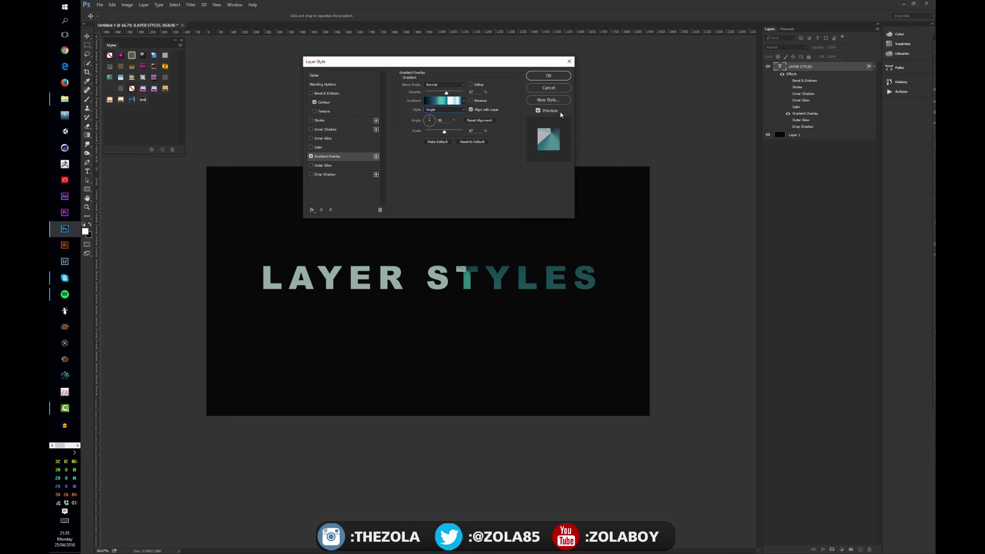
click(450, 110)
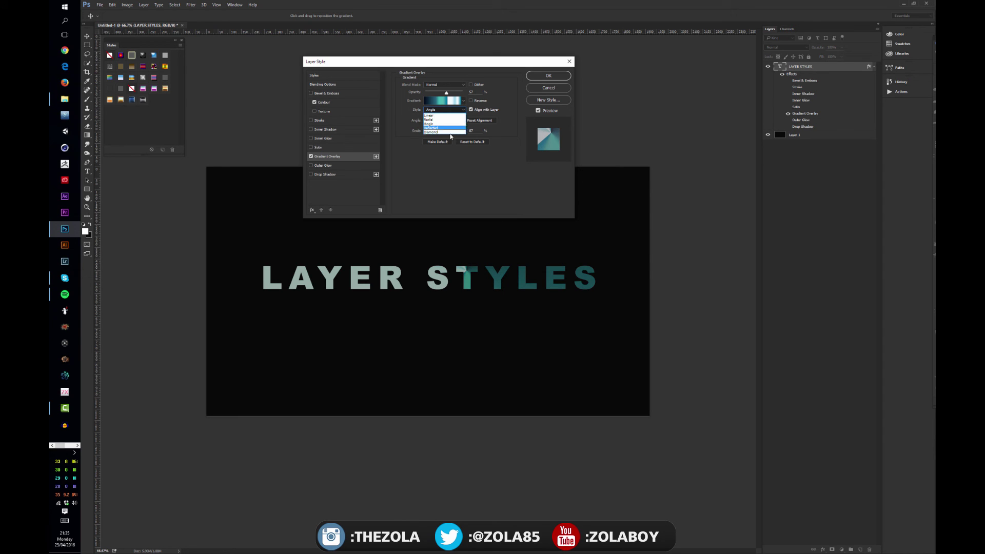
click(445, 137)
drag(475, 276, 452, 223)
Step: Set the Gradient Overlay's style to Linear and reposition the light band across the middle of the letters
click(444, 110)
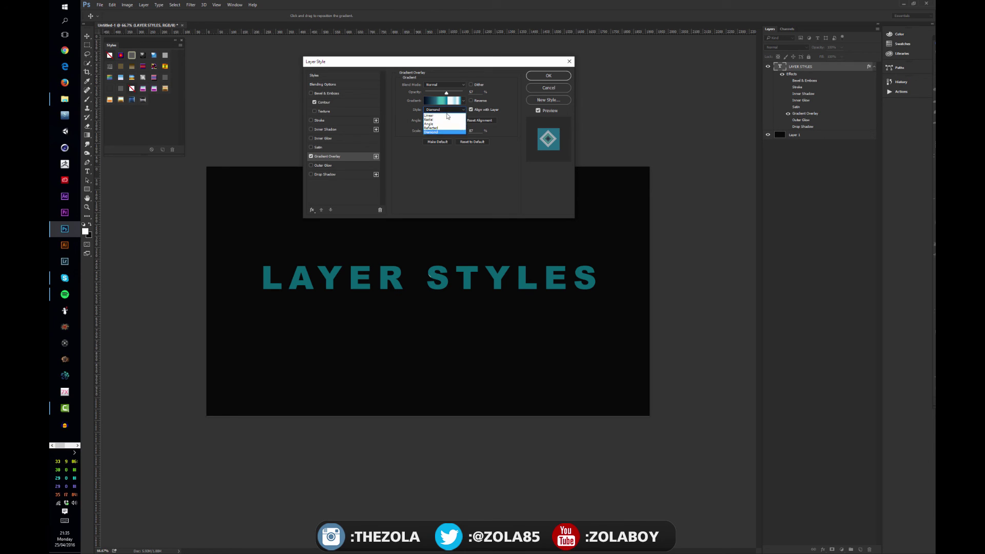
click(443, 115)
drag(436, 273, 450, 282)
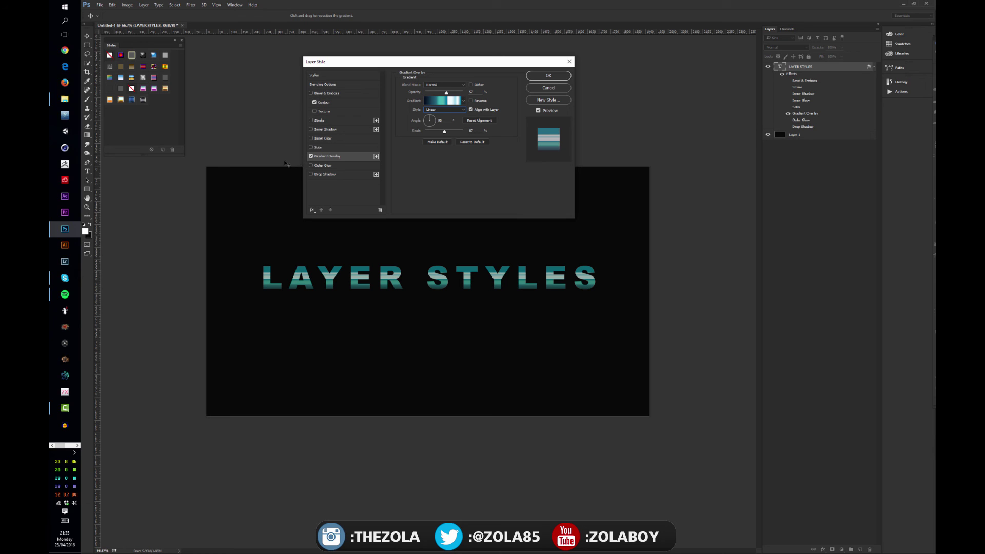
Step: Enable an Outer Glow on the text layer and raise its opacity to about 64%
click(311, 166)
click(323, 166)
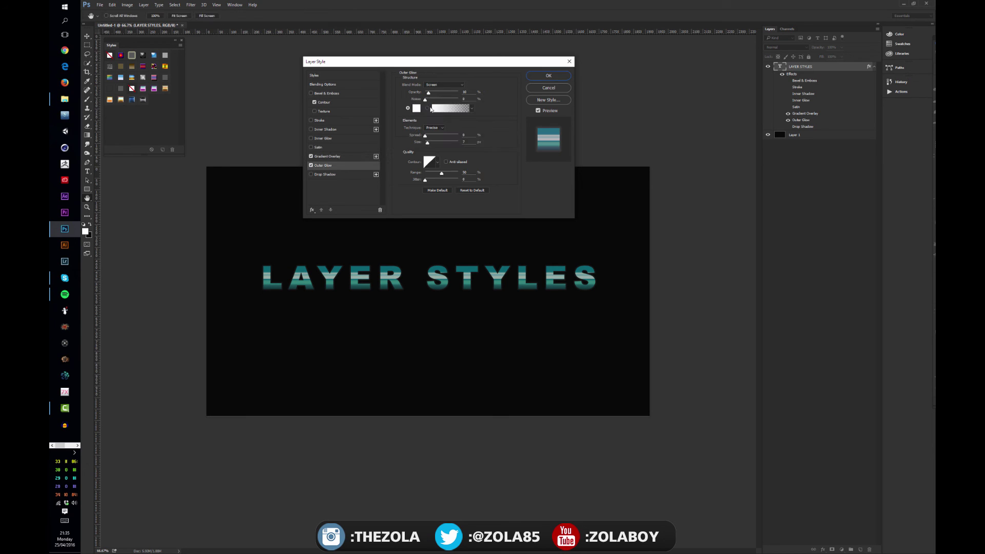
drag(429, 93, 446, 93)
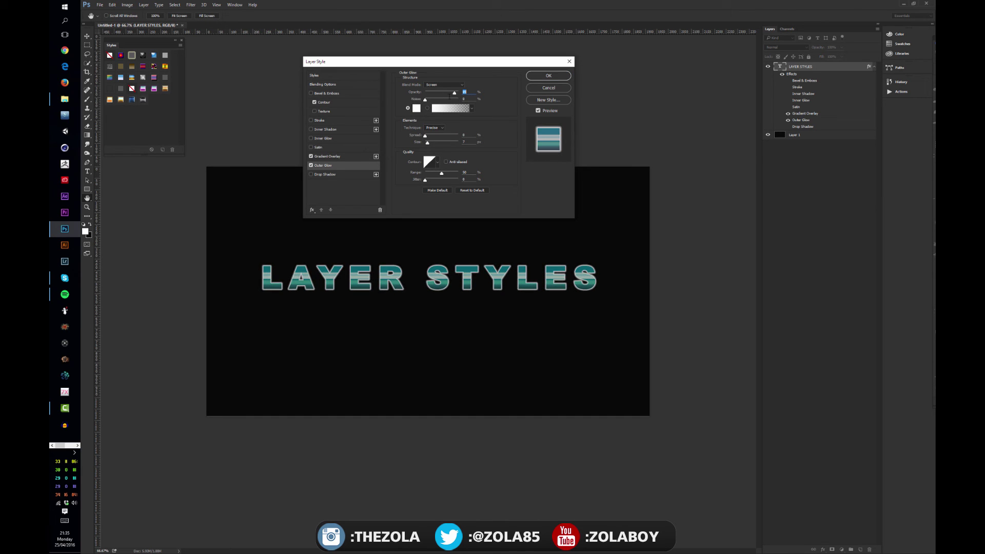
Step: Set the Outer Glow's technique to Softer and increase its size slightly
mouse_move(428, 142)
mouse_down()
mouse_move(447, 143)
mouse_move(429, 145)
mouse_up()
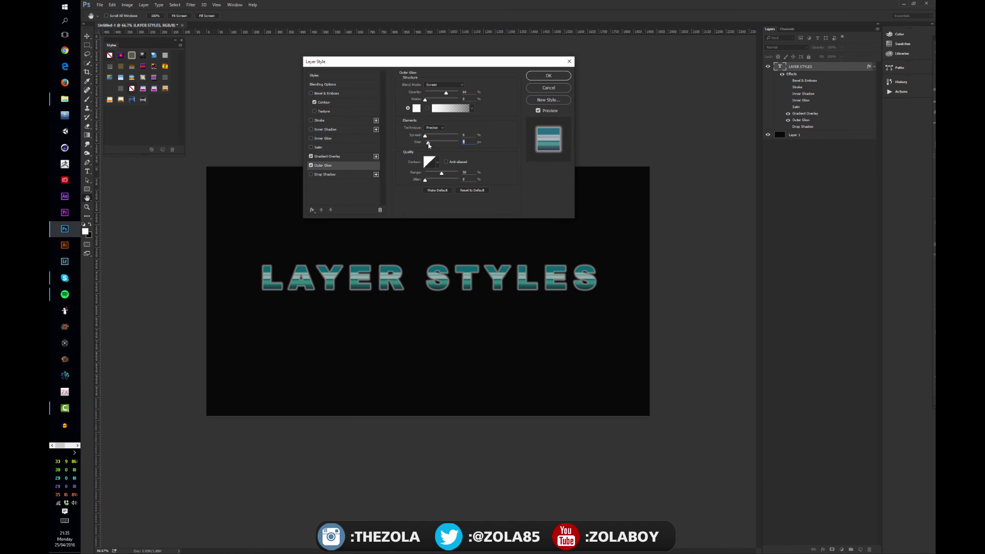
click(434, 128)
click(435, 134)
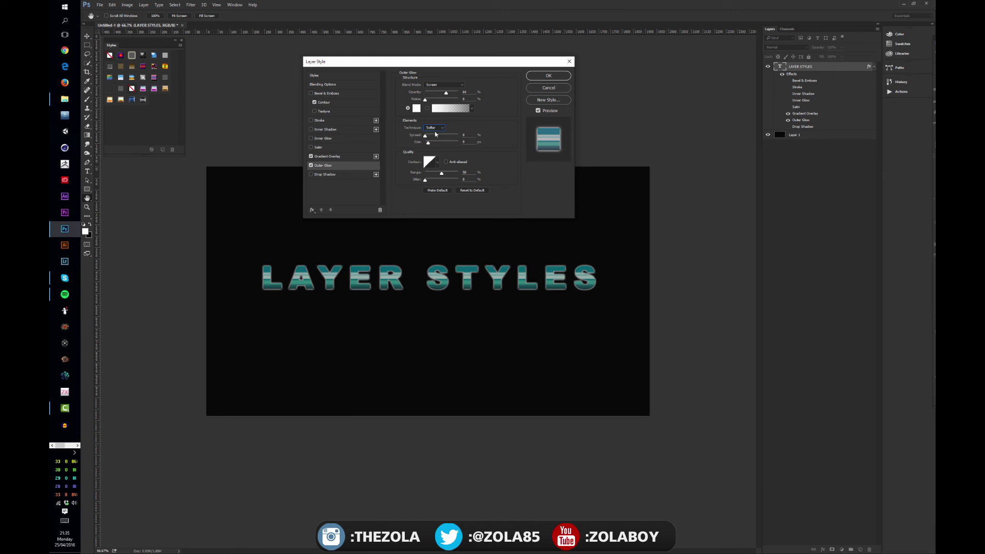
mouse_move(429, 142)
mouse_down()
mouse_move(451, 144)
mouse_move(430, 146)
mouse_up()
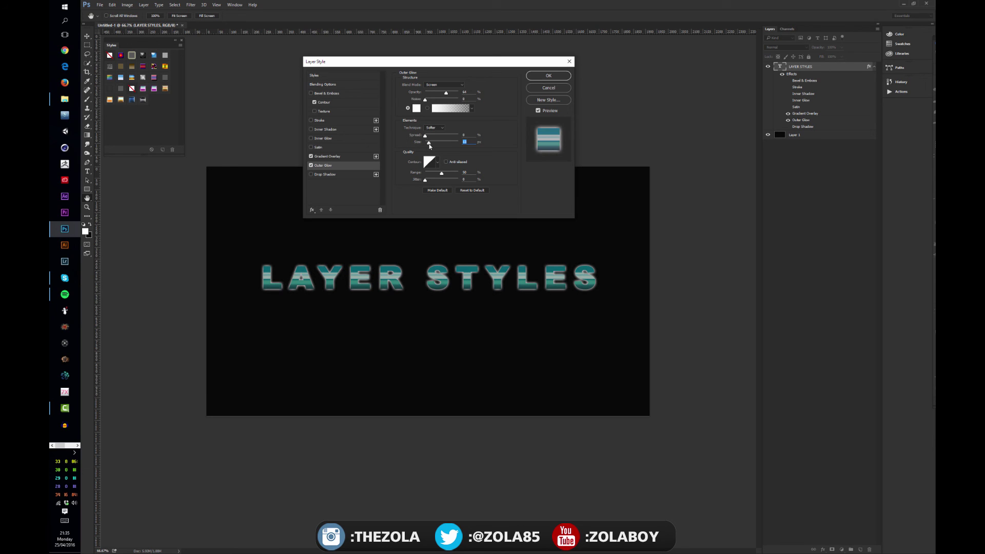
Step: Try several second-row contour presets on the Outer Glow and restore the linear contour
click(437, 162)
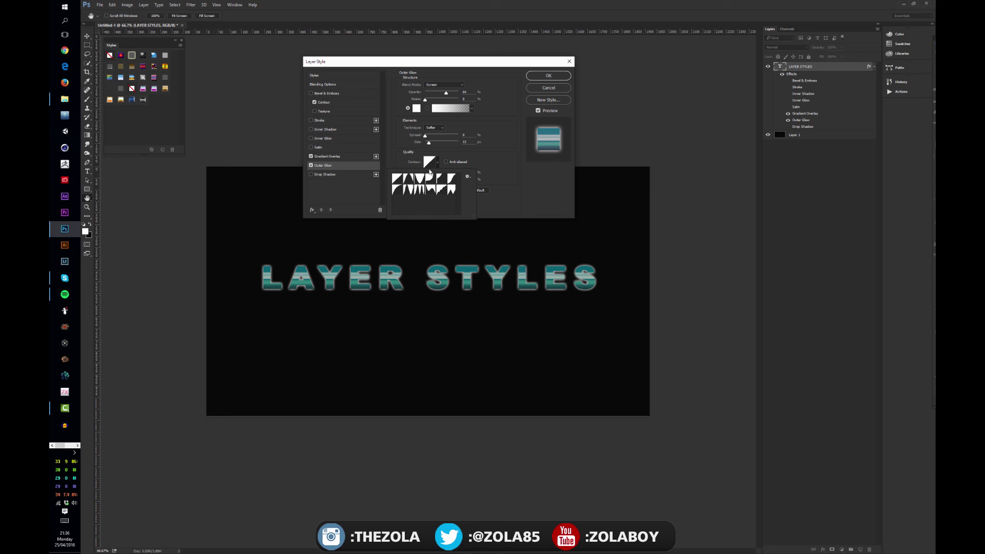
click(400, 190)
click(409, 190)
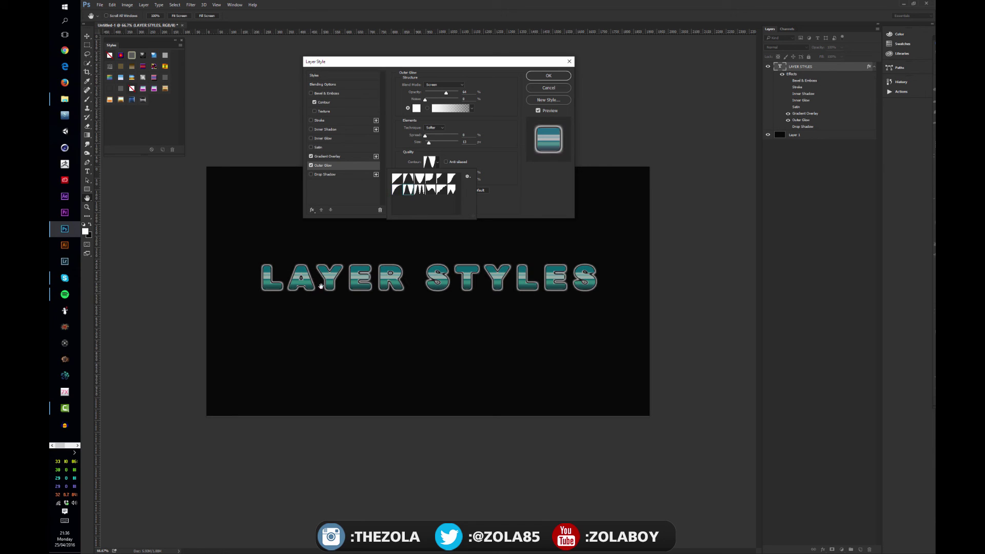
click(431, 190)
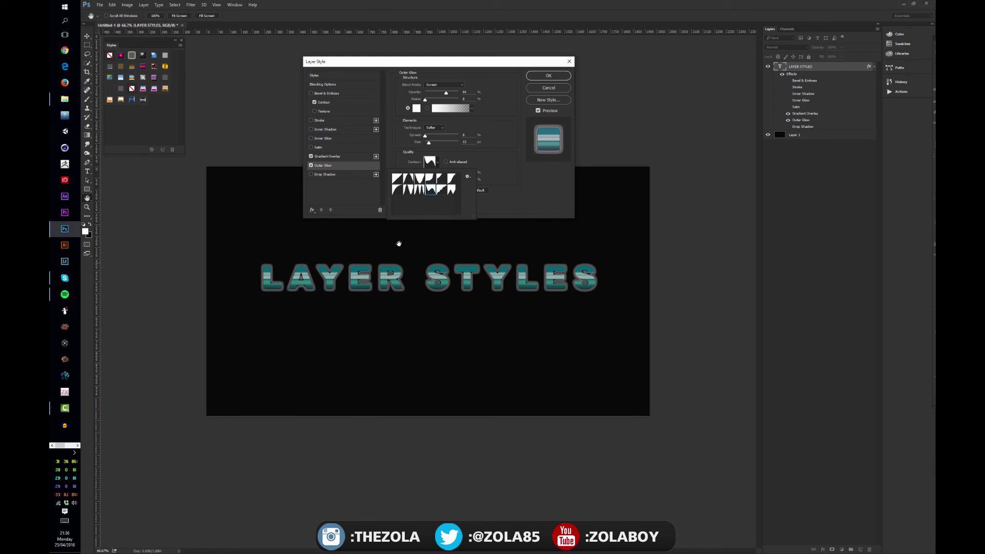
click(441, 191)
click(451, 190)
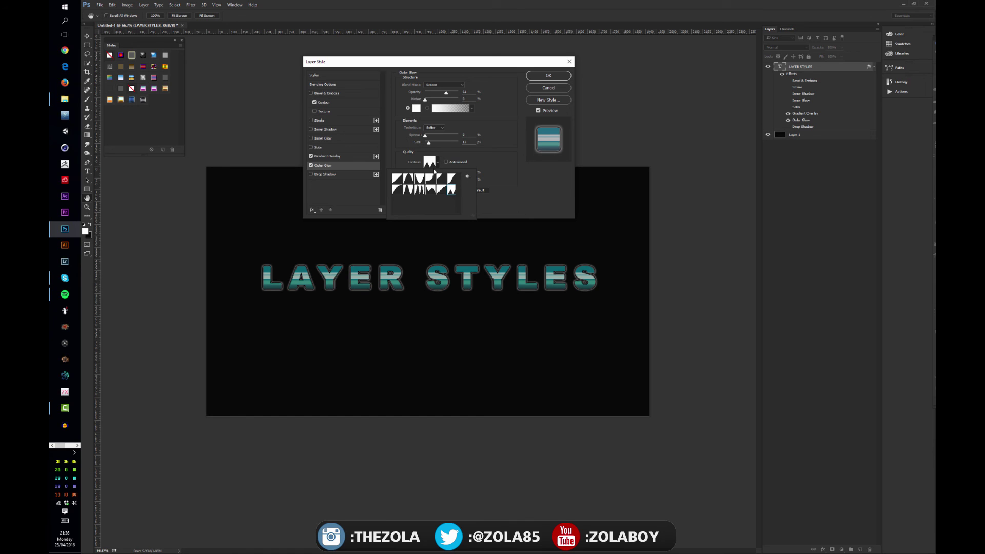
click(396, 178)
Step: Turn on anti-aliasing for the Outer Glow, then adjust its range to about 50% and shrink its size to a thin edge
click(464, 163)
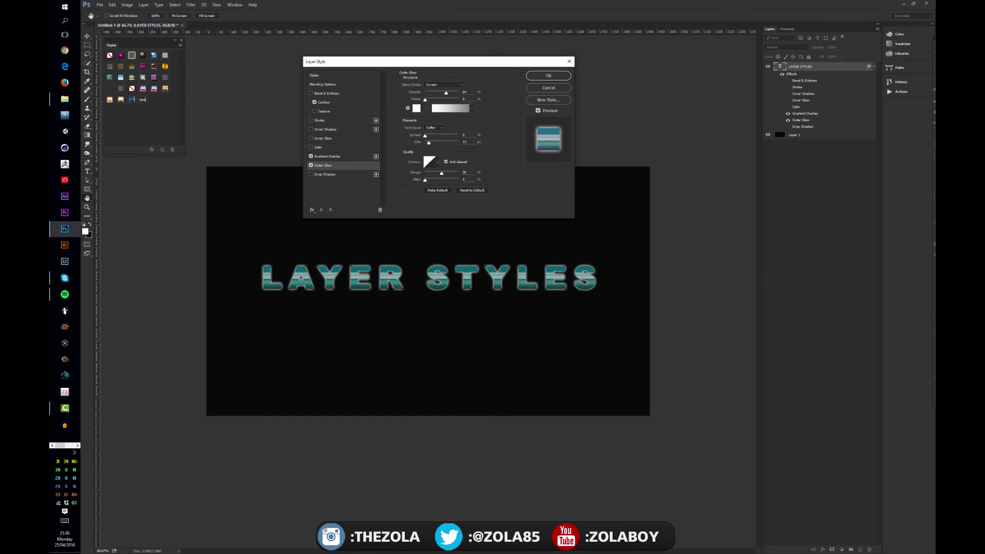
drag(442, 174, 448, 174)
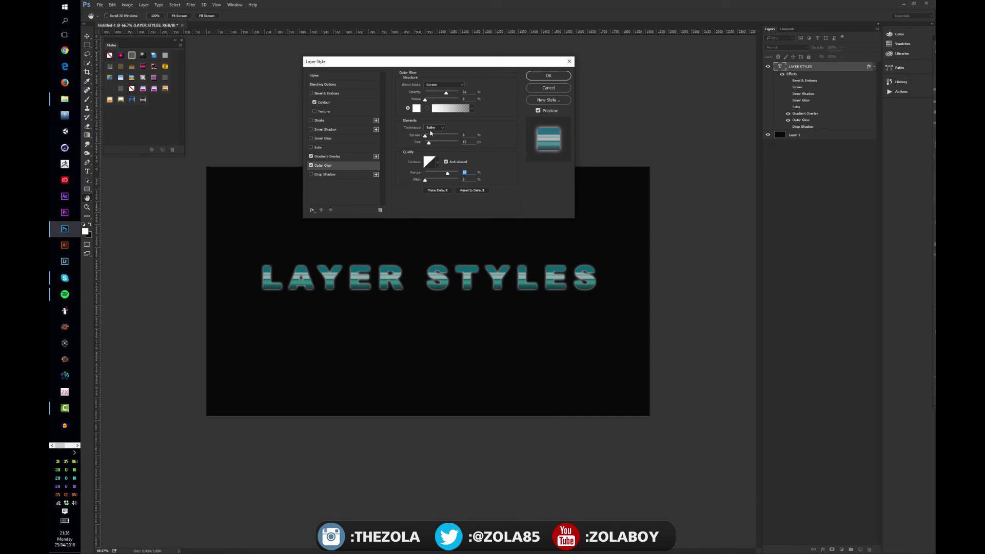
drag(429, 143, 430, 142)
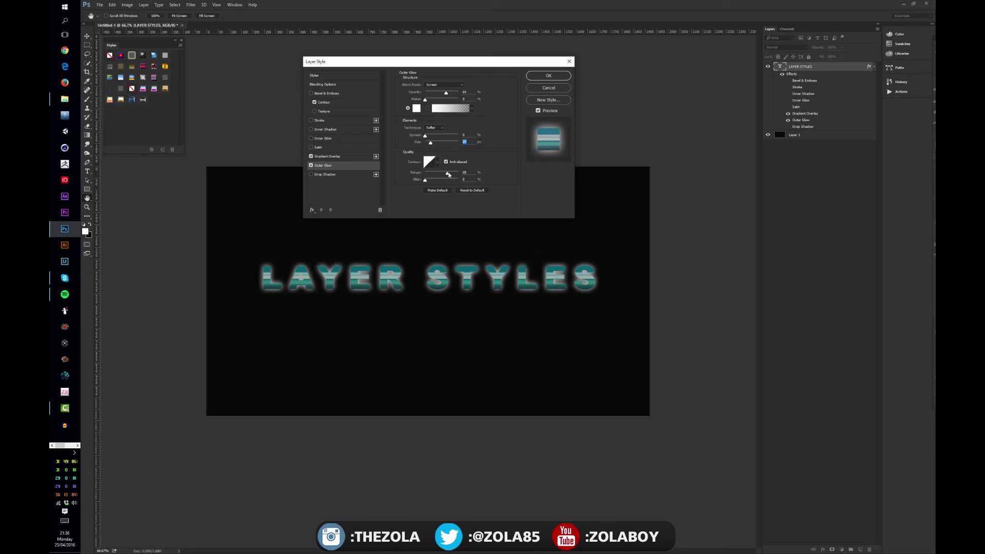
mouse_move(448, 175)
mouse_down()
mouse_move(406, 183)
mouse_move(443, 176)
mouse_up()
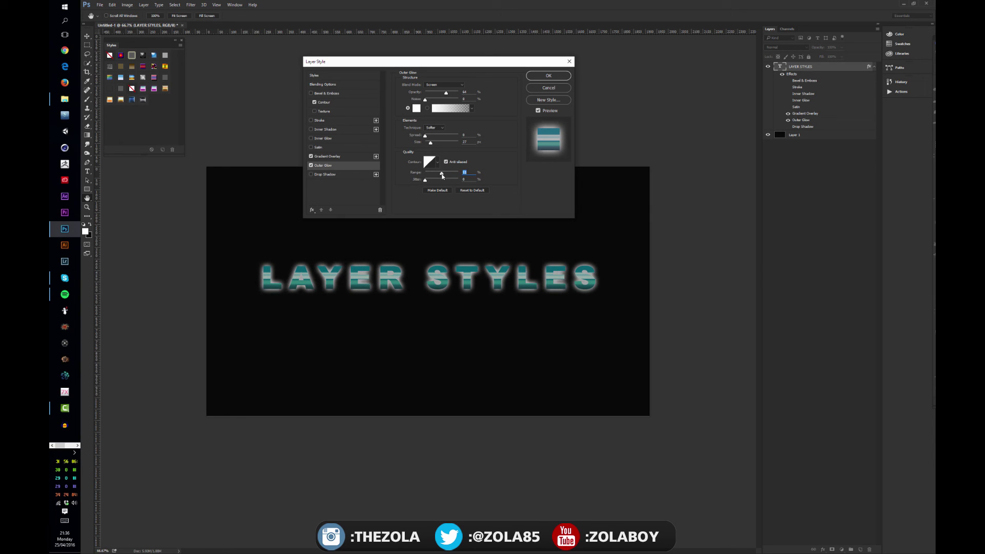
drag(430, 143, 428, 144)
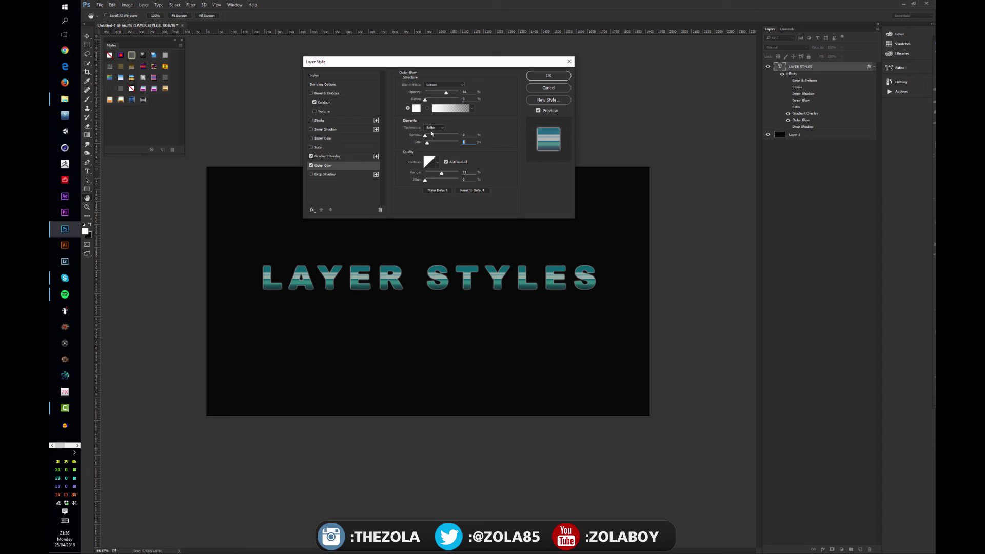
Step: Set the Outer Glow's blend mode to Normal and its colour to light cyan, fine-tune its size and apply the layer style
click(446, 86)
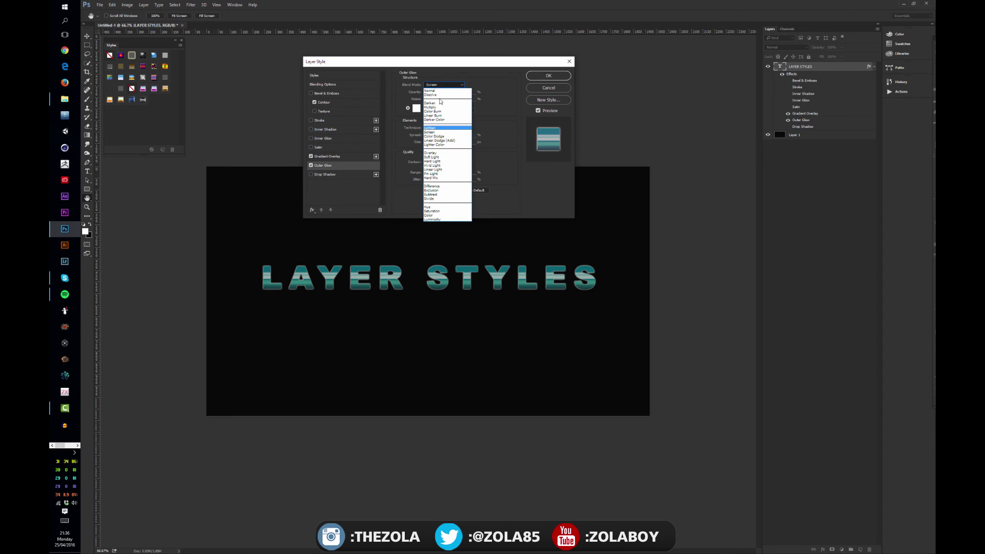
click(431, 91)
click(417, 108)
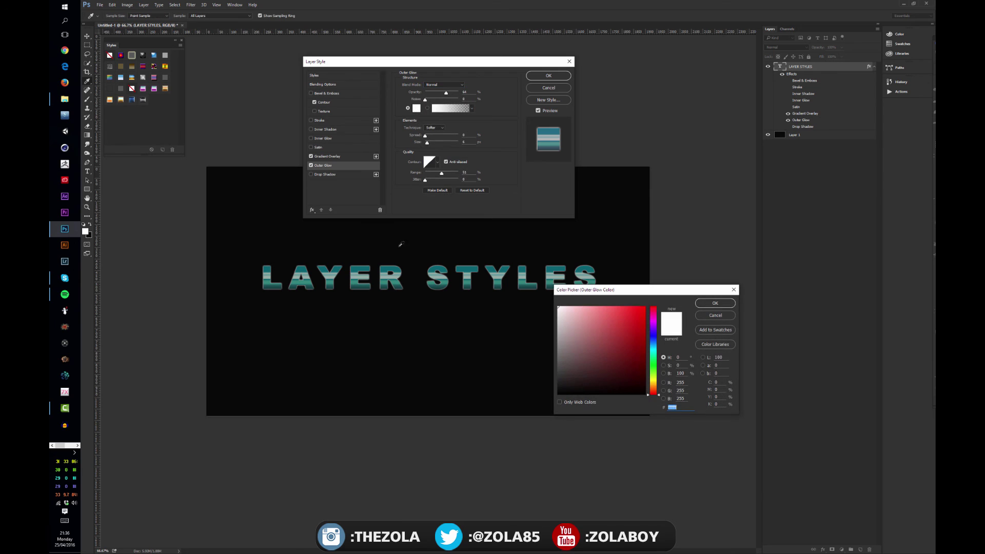
click(597, 320)
click(653, 348)
click(620, 317)
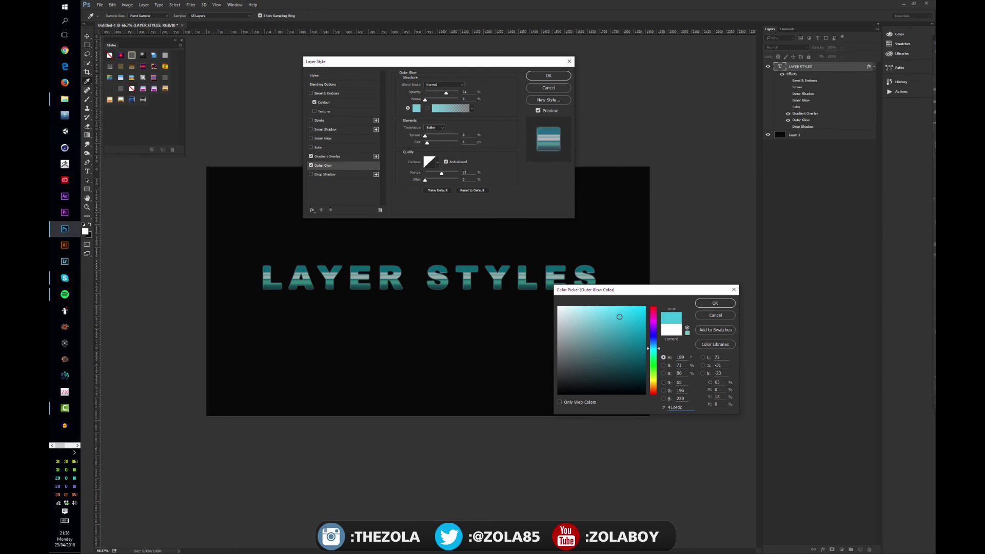
click(714, 303)
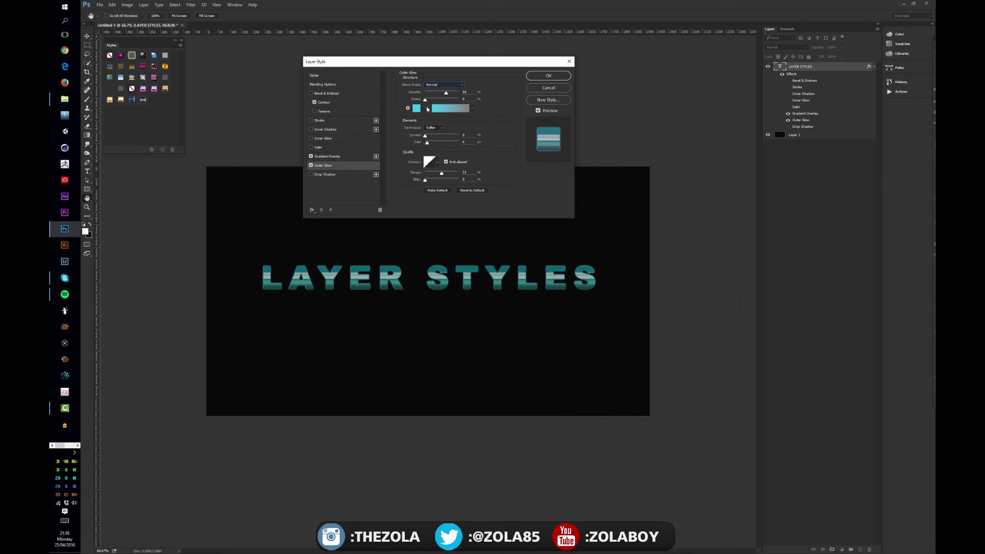
drag(427, 142, 426, 144)
key(Return)
Step: Fill the Layer 1 background with 50% Gray
click(831, 135)
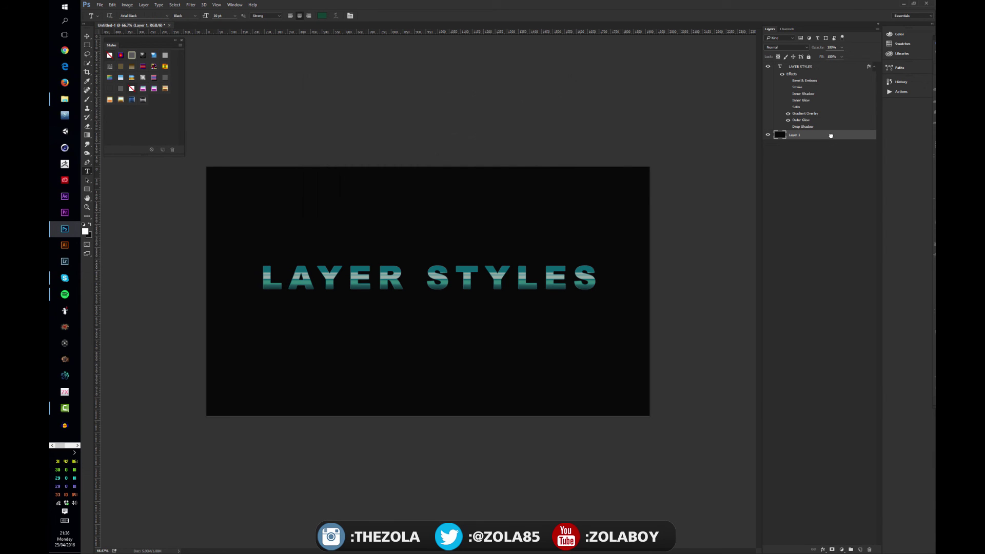
key(shift+F5)
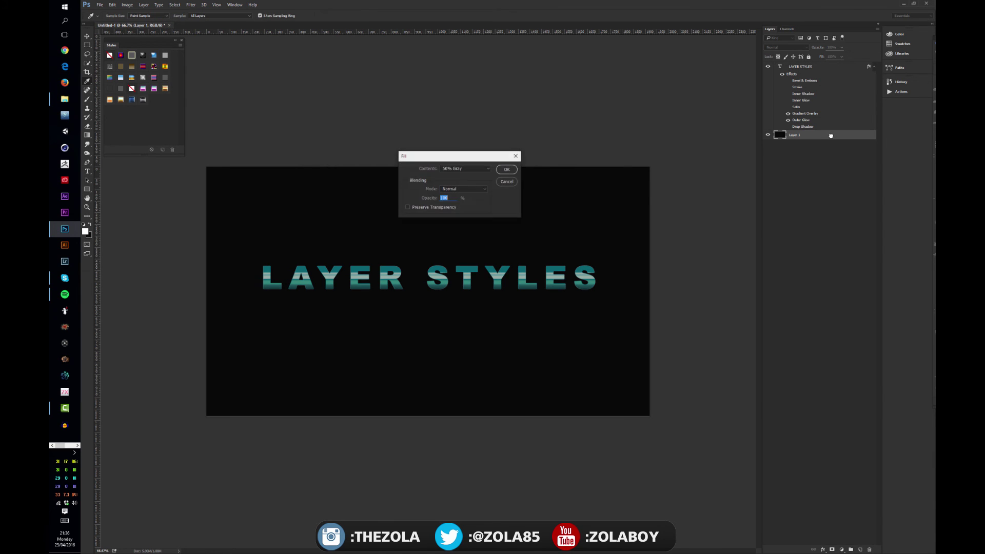
click(506, 169)
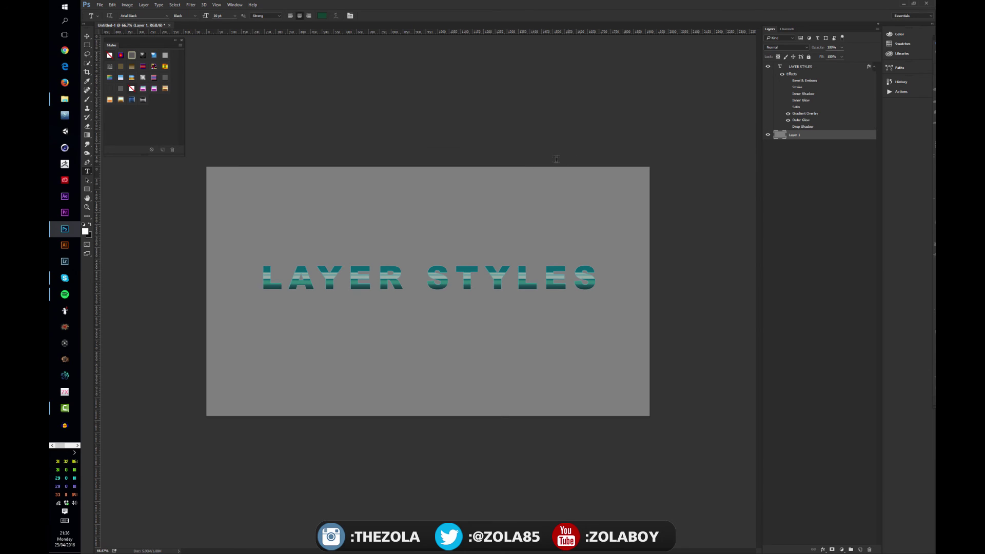
Step: Darken the Layer 1 background to a dark grey with Levels by raising the shadow input level
key(ctrl+l)
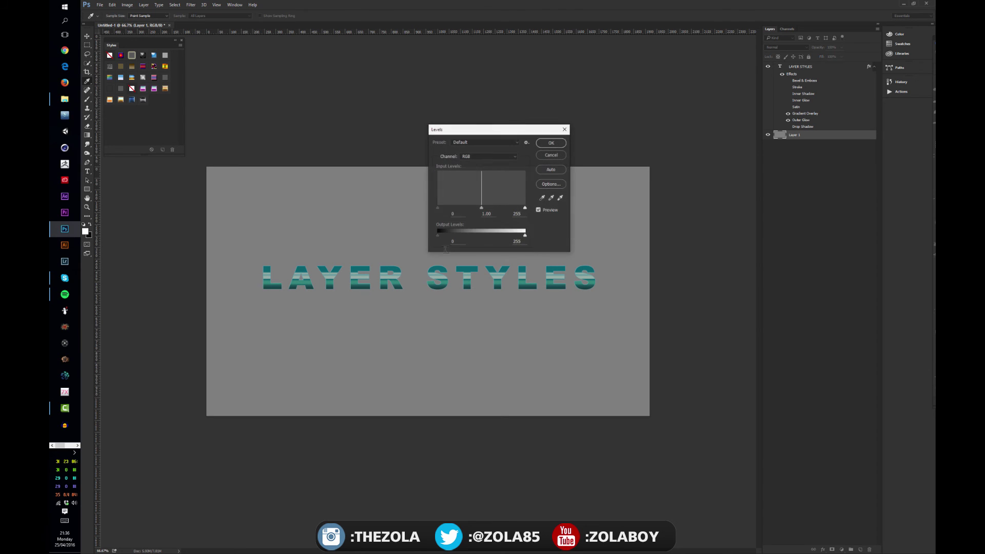
drag(525, 208, 520, 208)
key(ctrl+z)
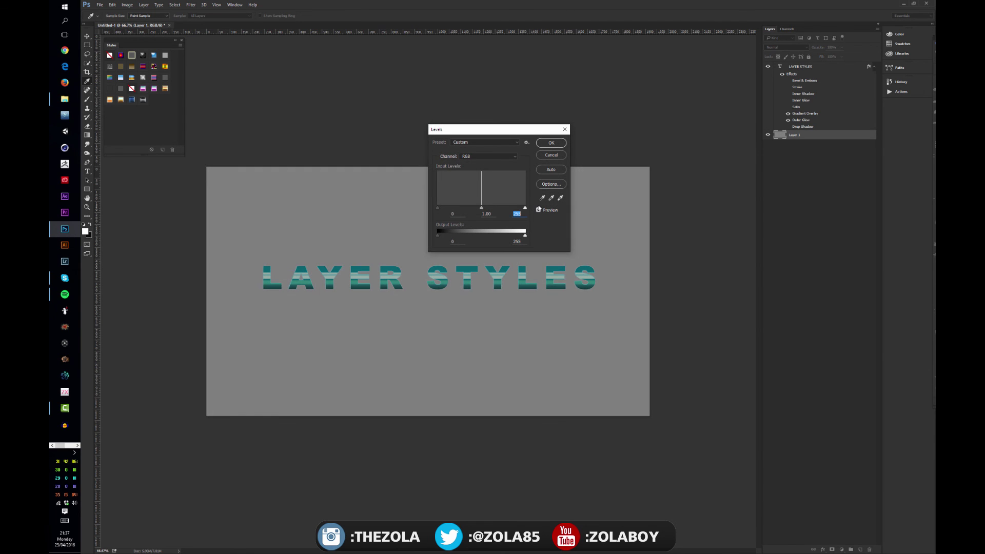
drag(439, 210, 476, 214)
click(549, 142)
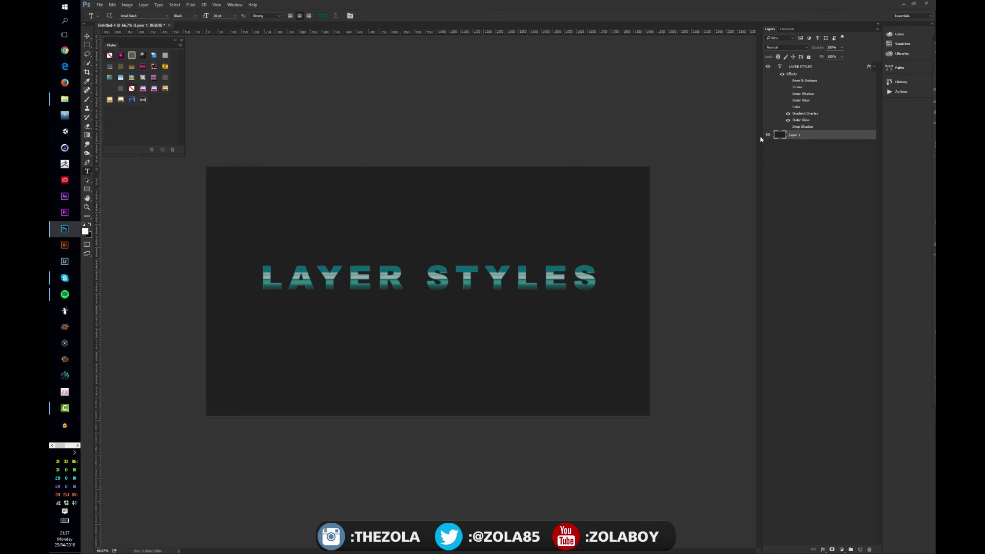
Step: Enable a Drop Shadow on the text layer with about 91% opacity and a 90° angle, and adjust its distance and size
double_click(837, 66)
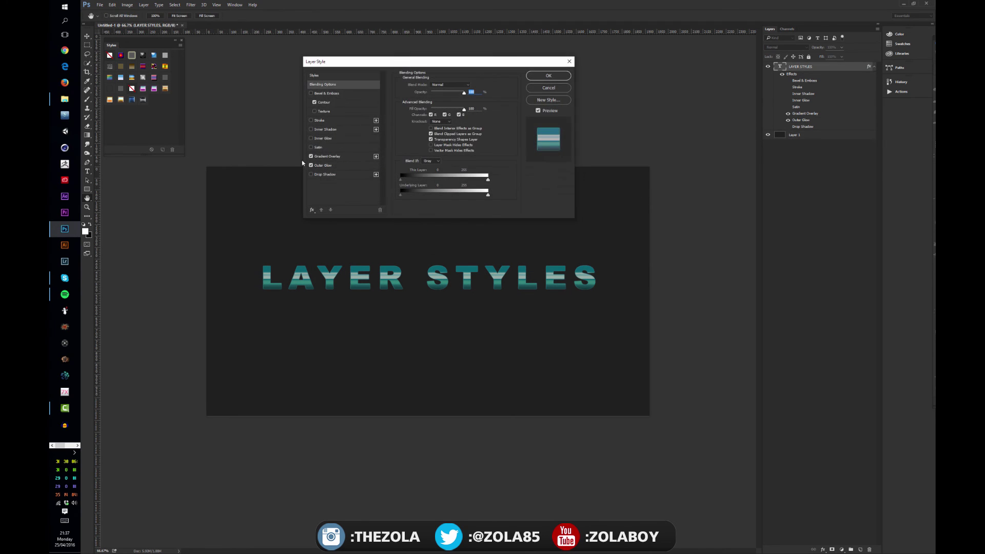
click(311, 174)
click(325, 174)
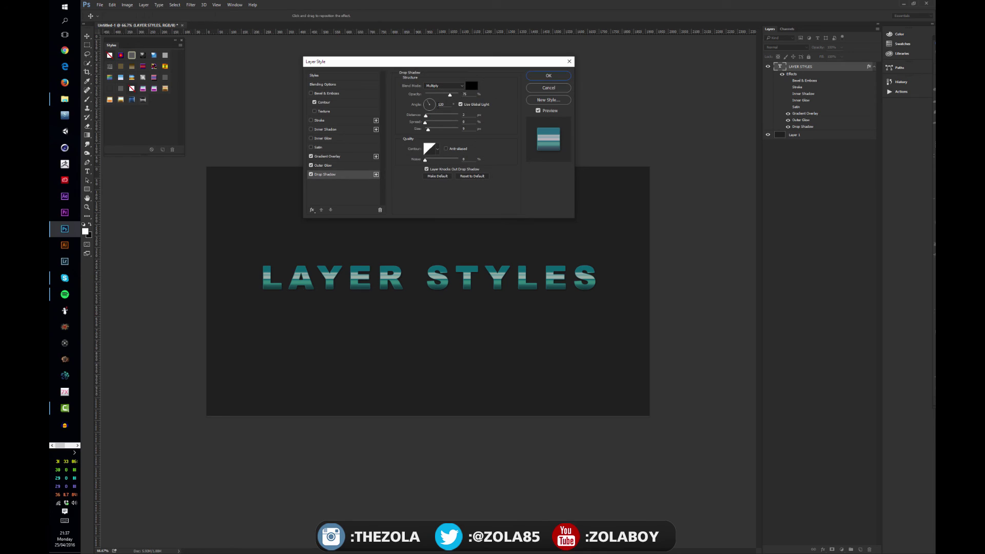
drag(426, 98, 429, 118)
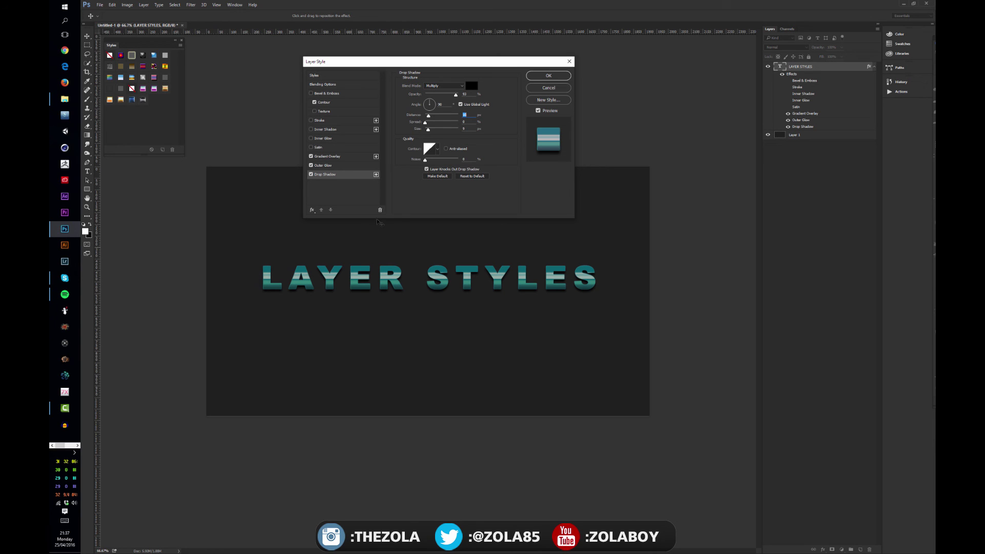
mouse_move(429, 116)
mouse_down()
mouse_move(443, 118)
mouse_move(428, 119)
mouse_up()
drag(429, 130, 432, 131)
Step: Add a second Drop Shadow, lower its opacity to about 60%, increase its distance and adjust its size, comparing with the other shadow off and on
click(376, 175)
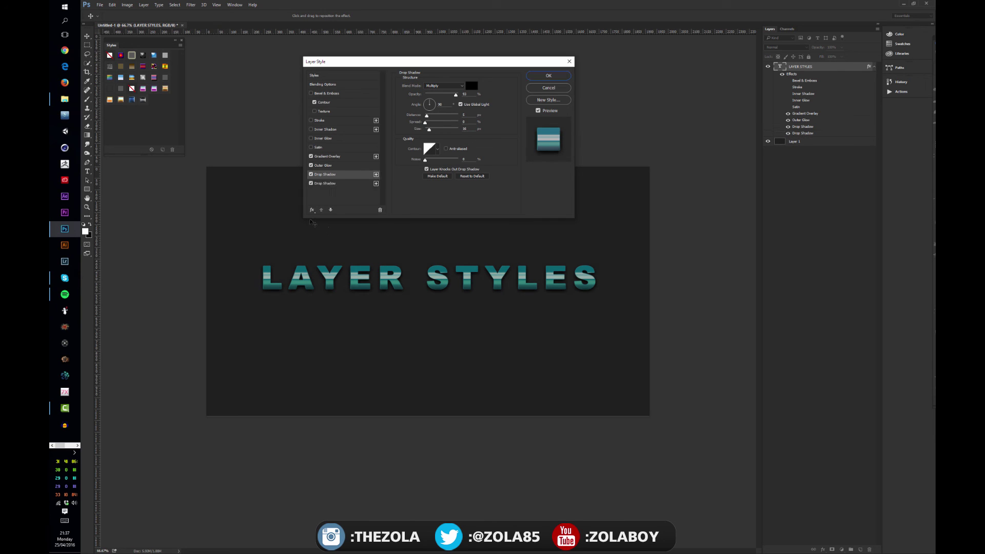
click(335, 185)
drag(456, 95, 434, 117)
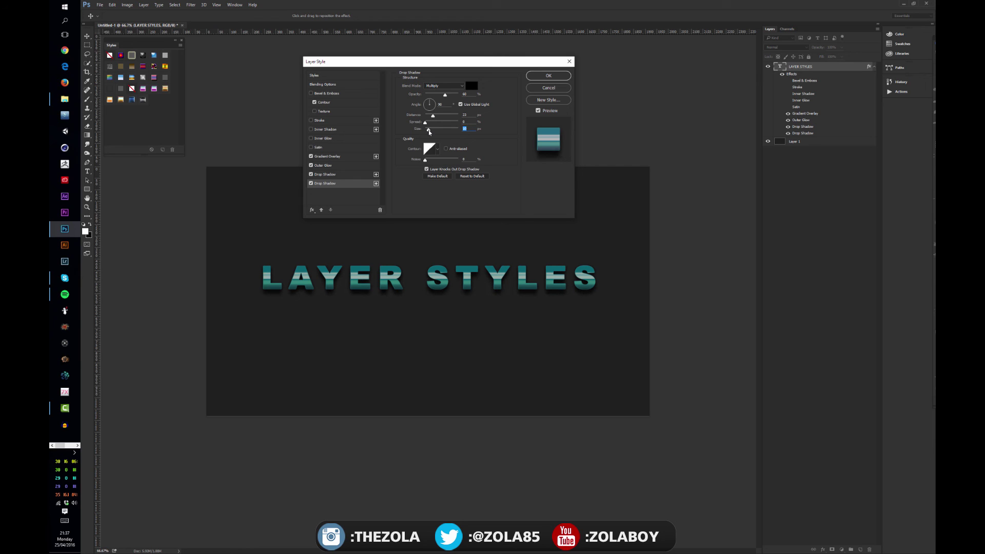
drag(429, 131, 430, 132)
drag(429, 131, 432, 133)
click(311, 175)
click(311, 175)
Step: Add a second Gradient Overlay using the Foreground to Background gradient preset
click(326, 156)
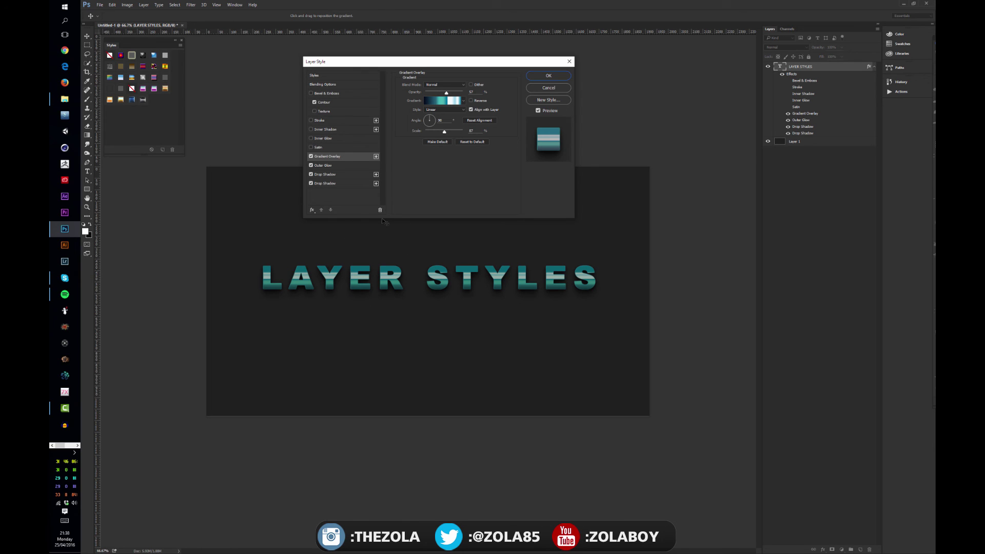
click(376, 157)
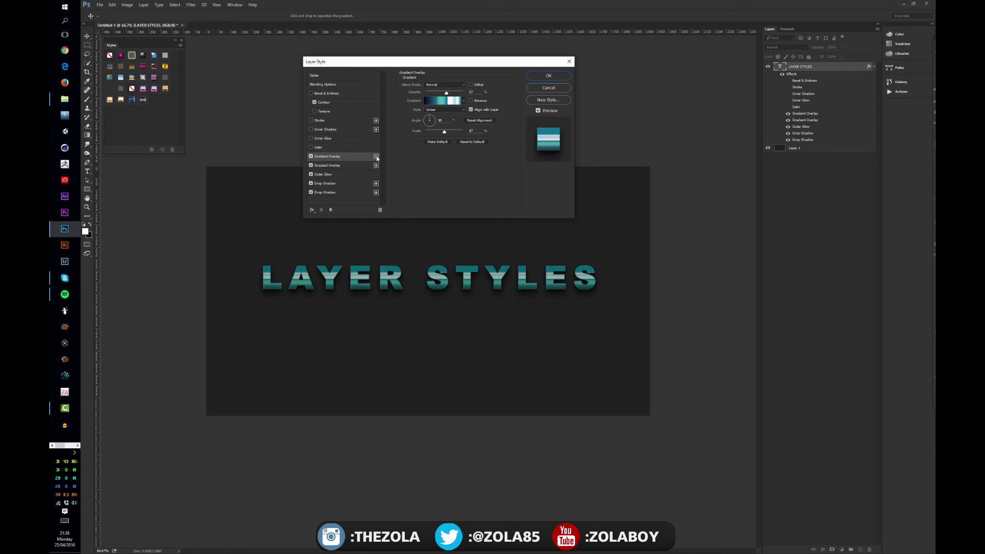
click(445, 101)
click(267, 93)
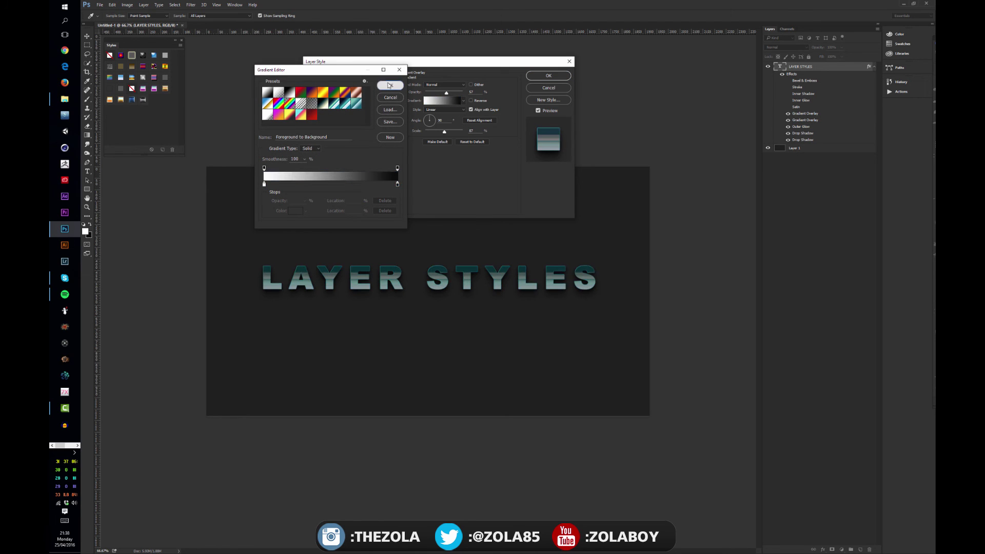
click(389, 86)
Step: Try the Soft Light and Linear Dodge (Add) blend modes with reduced opacity on the upper Gradient Overlay, comparing it off and on
click(445, 85)
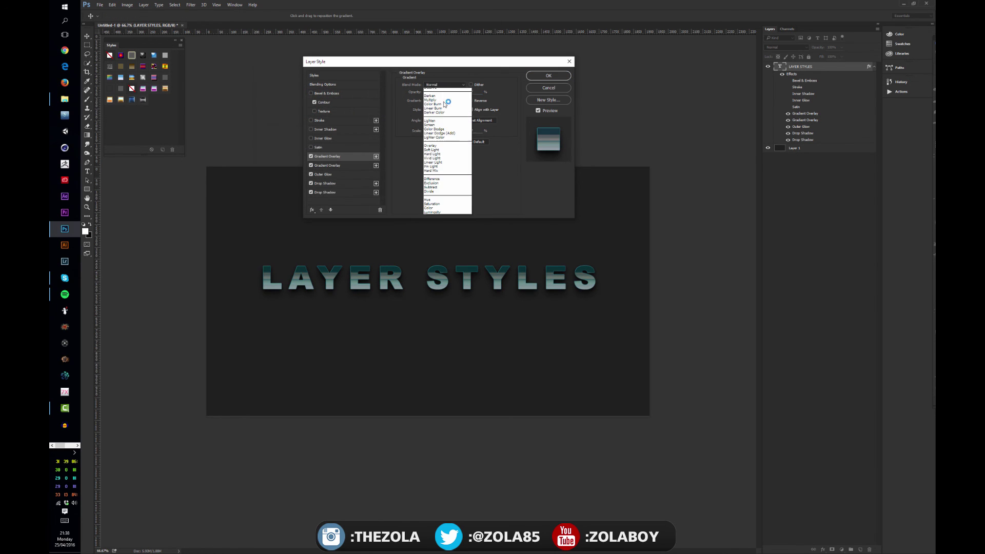
click(444, 157)
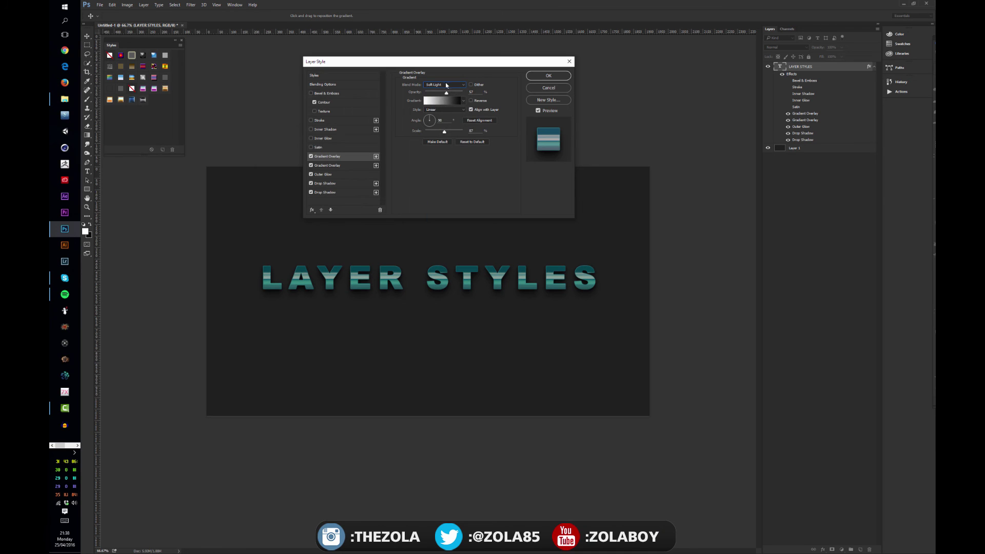
click(445, 85)
click(454, 142)
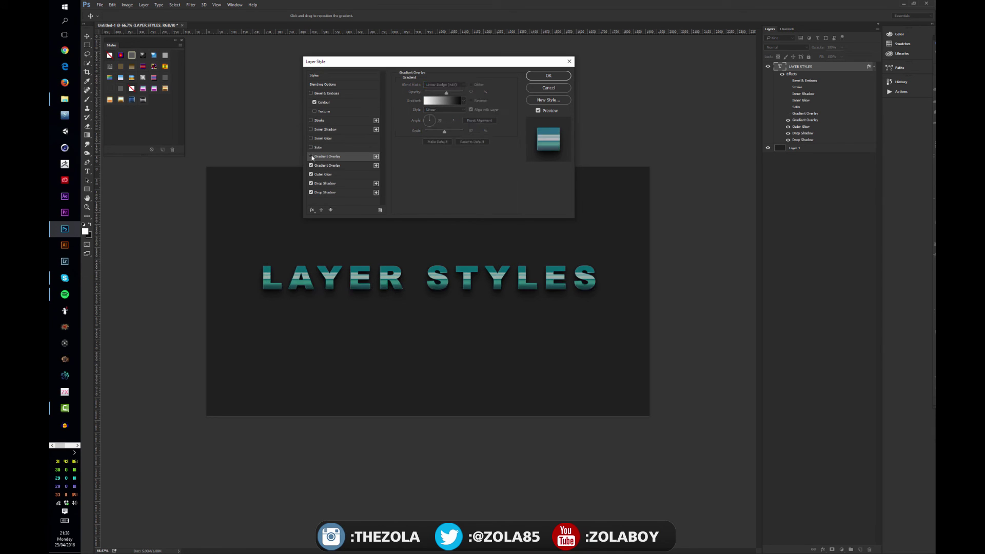
drag(394, 285, 397, 278)
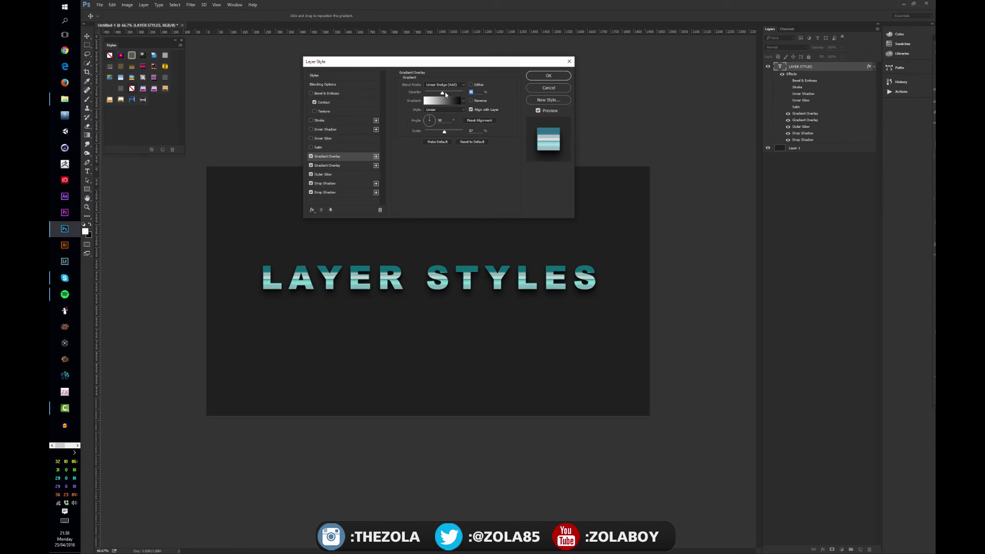
drag(445, 92, 439, 94)
click(311, 156)
click(311, 156)
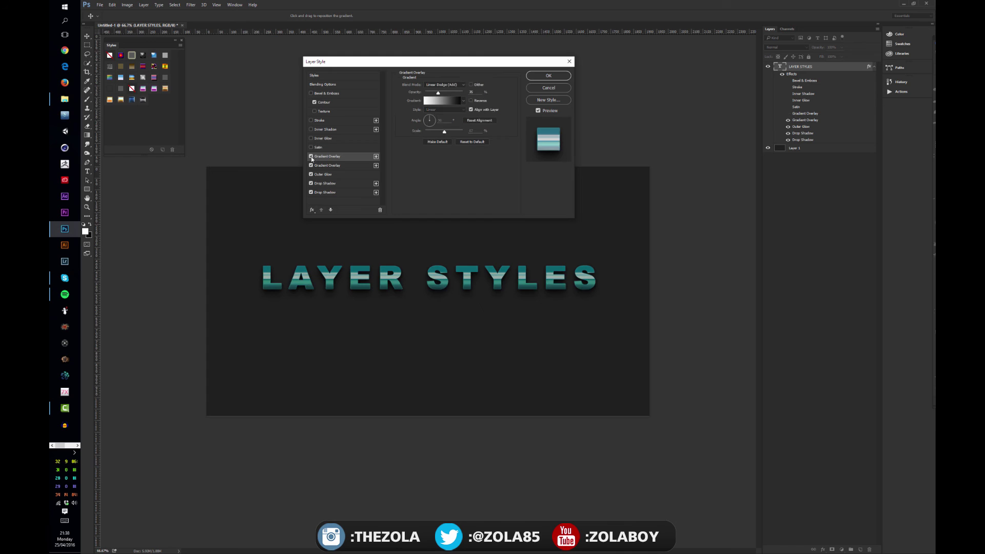
click(310, 156)
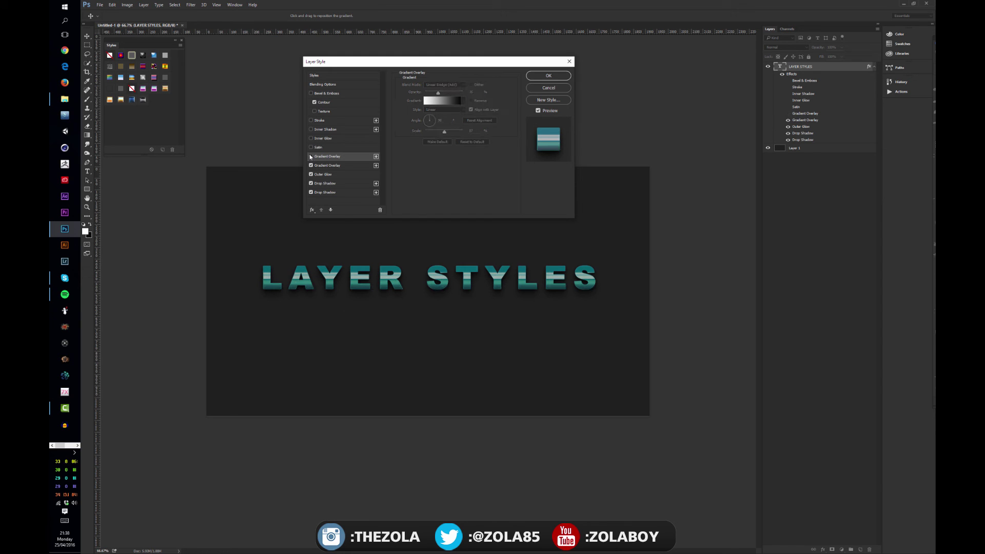
click(310, 156)
Step: Set the upper Gradient Overlay's blend mode to Overlay, raise its opacity to about 58%, compare it and leave it disabled
click(444, 84)
click(448, 154)
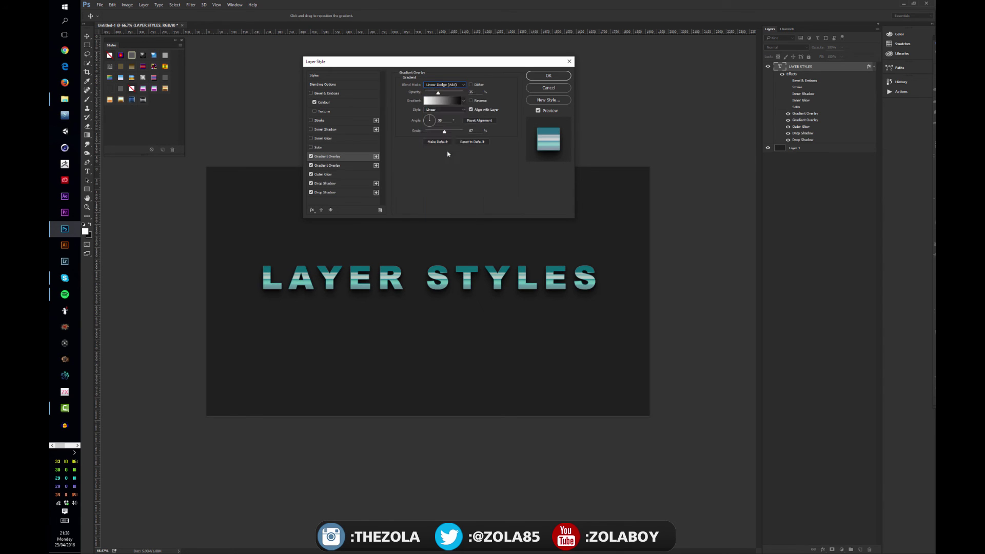
key(Down)
key(Down)
drag(438, 92, 447, 95)
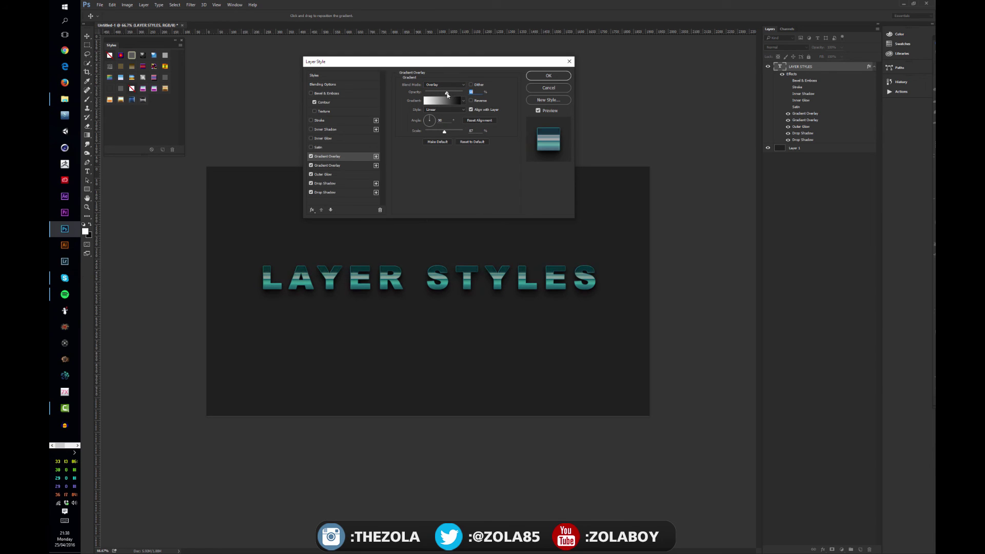
click(311, 156)
click(311, 157)
click(311, 157)
Step: Enable Satin on the text layer, raise its opacity to about 88%, set its angle to about 75° and shorten its distance
click(311, 148)
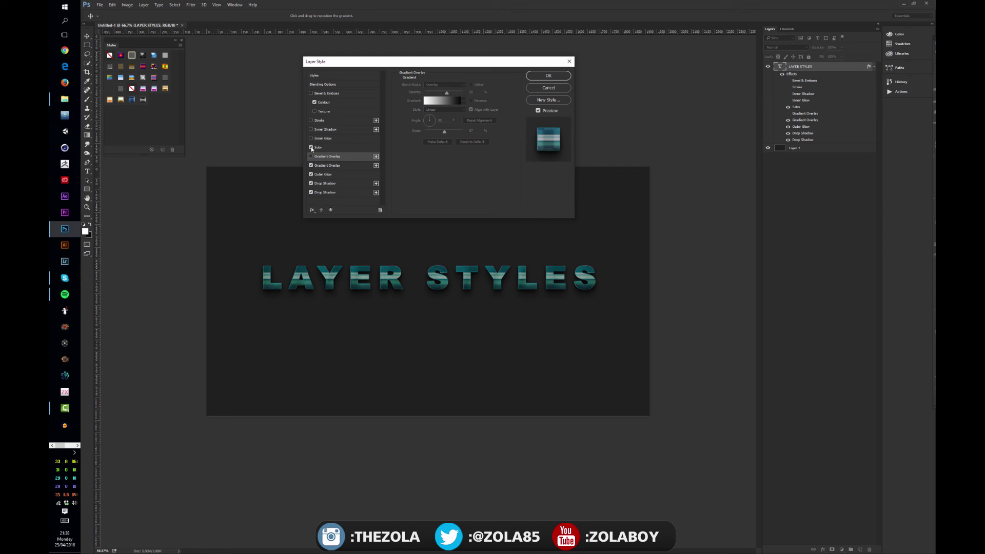
key(ctrl+plus)
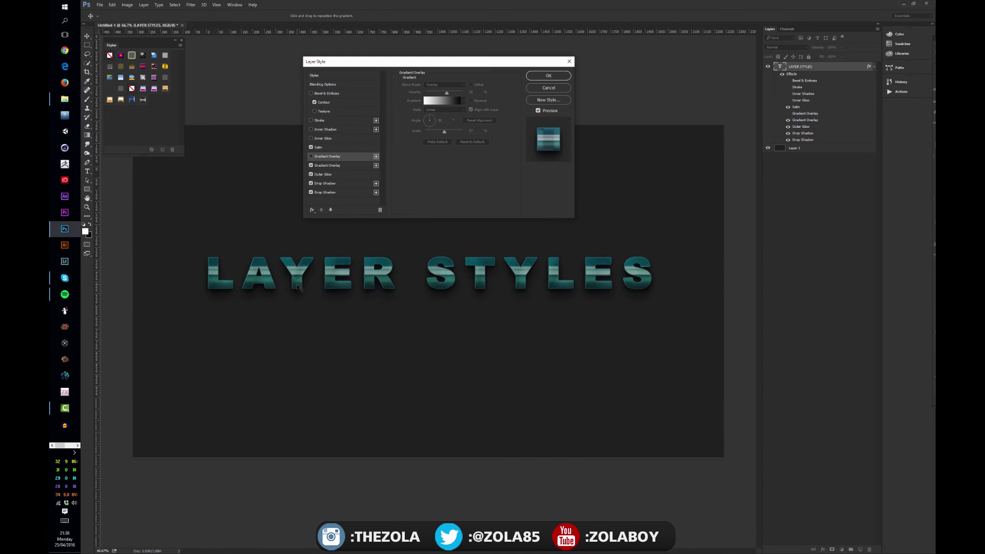
key(ctrl+plus)
key(ctrl+minus)
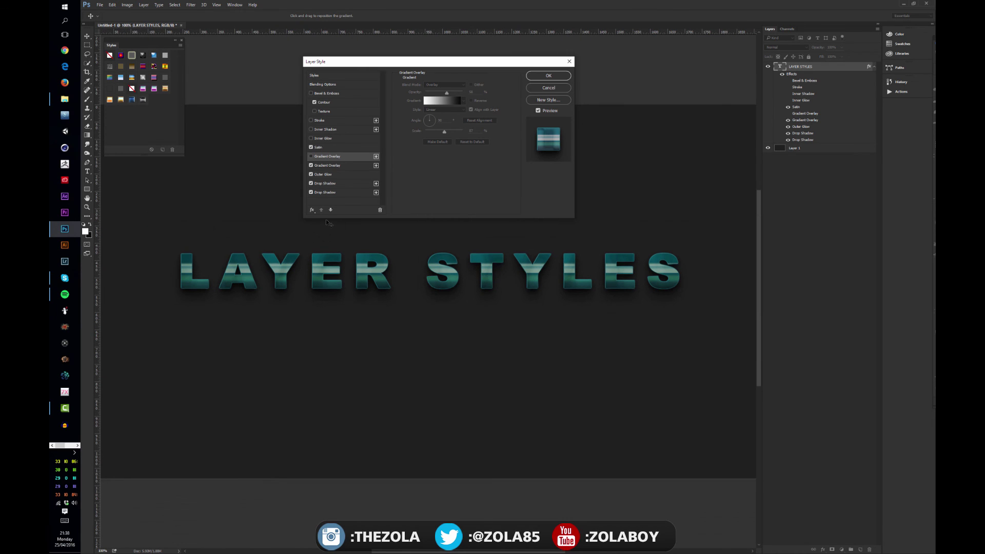
click(318, 147)
click(429, 101)
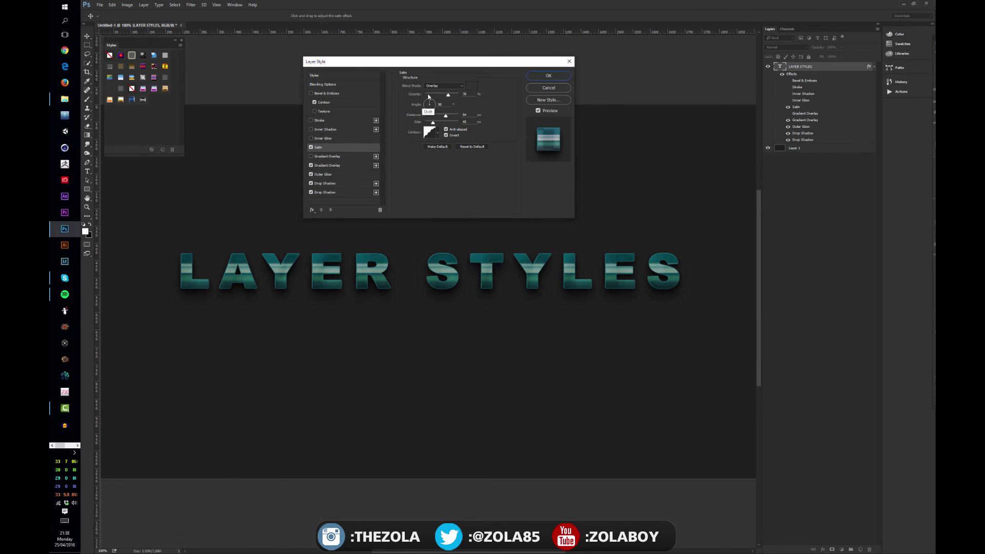
mouse_move(429, 101)
mouse_down()
mouse_move(453, 95)
mouse_move(436, 116)
mouse_up()
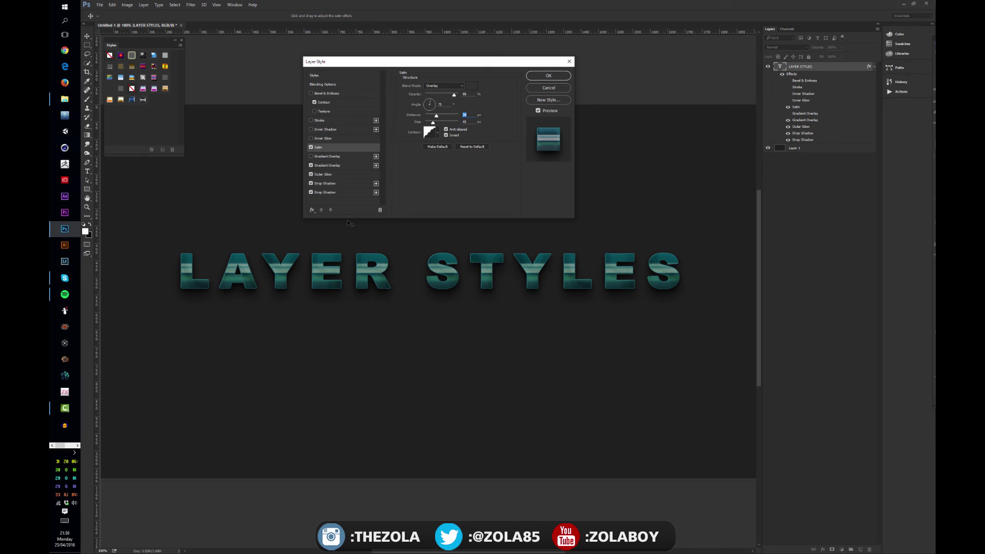
Step: Change the Satin contour to the linear preset and adjust the effect's size
click(437, 133)
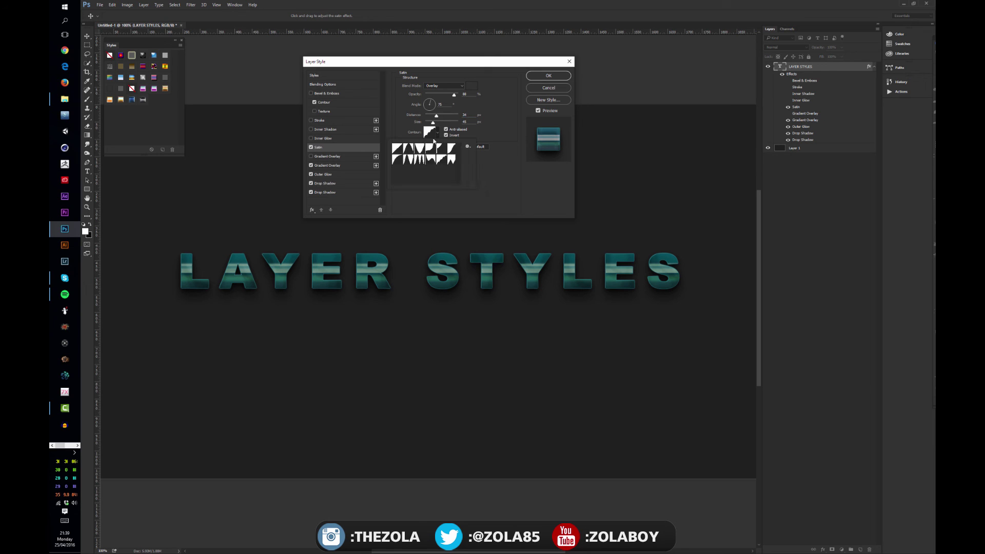
click(397, 149)
click(424, 128)
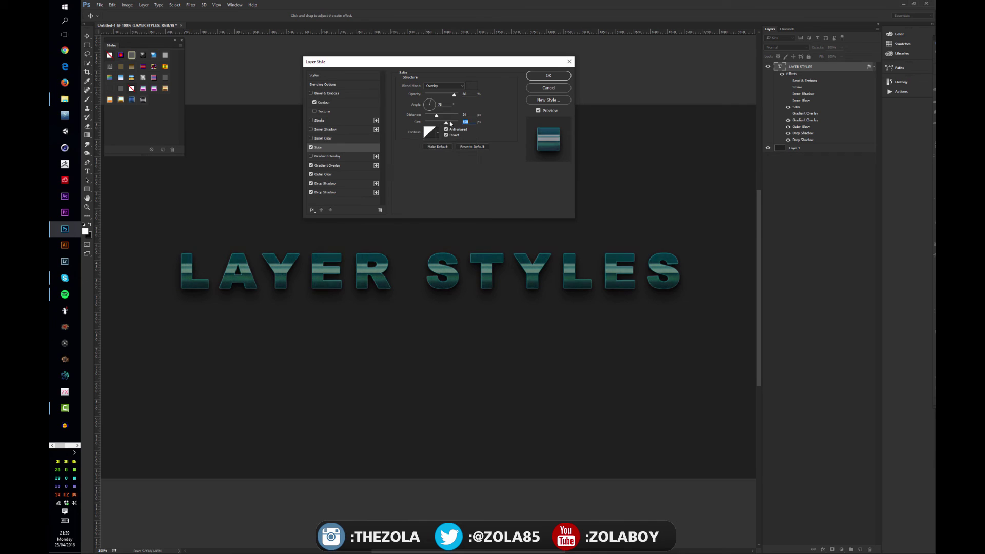
drag(433, 123, 435, 124)
Step: Set the Satin blend mode to Normal and adjust its opacity to about 85% along with its distance
click(450, 86)
click(450, 92)
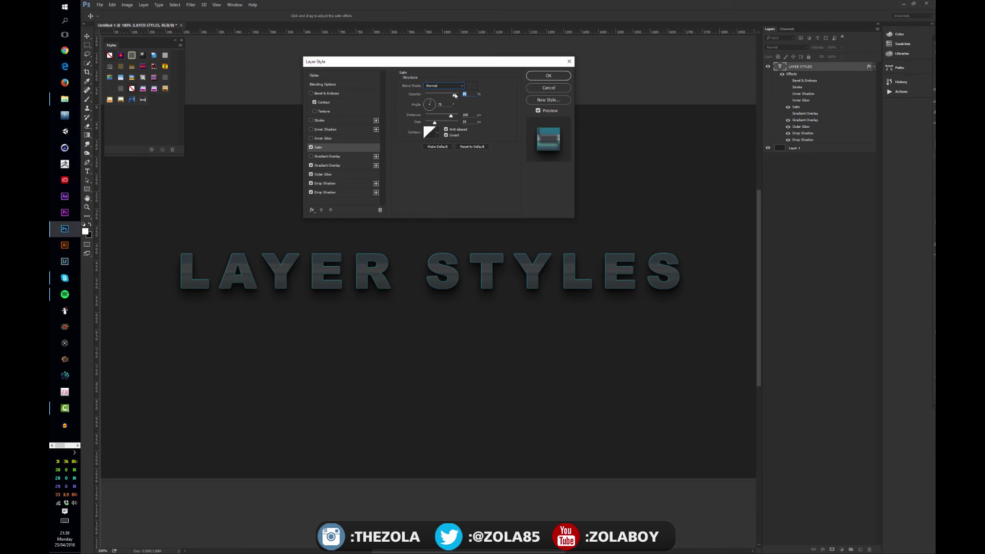
drag(455, 95, 439, 123)
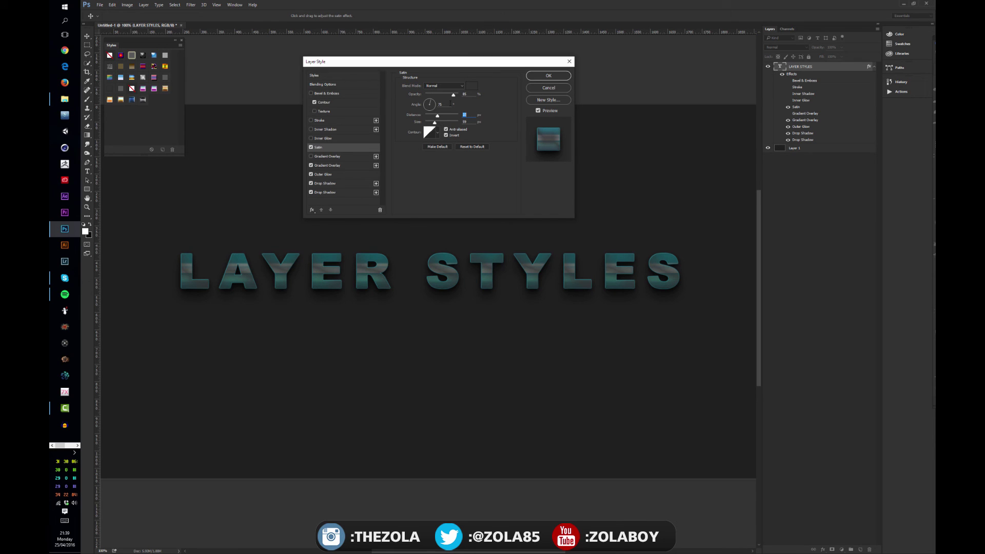
Step: Try Multiply for the Satin blend mode, settle on Overlay and lower the effect's opacity
click(444, 86)
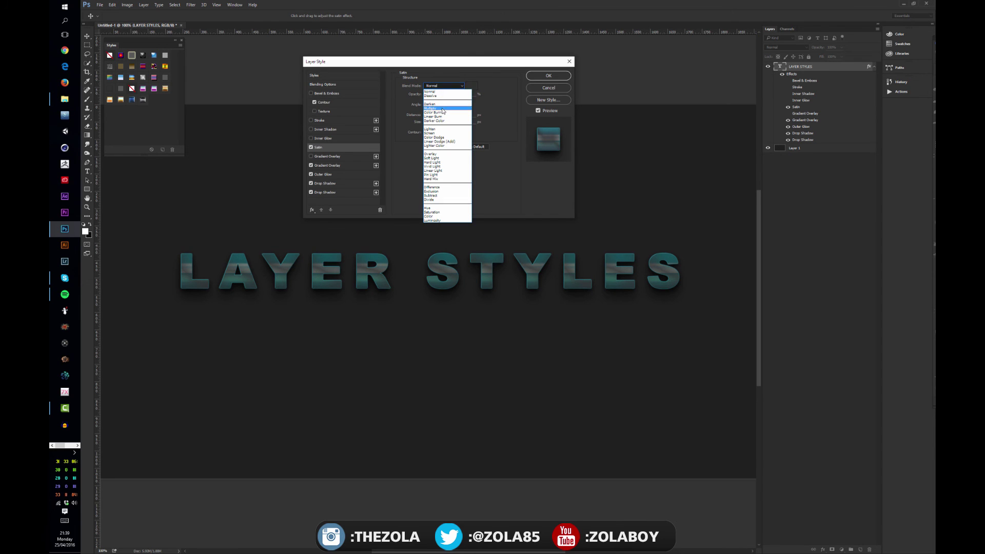
click(443, 109)
click(441, 88)
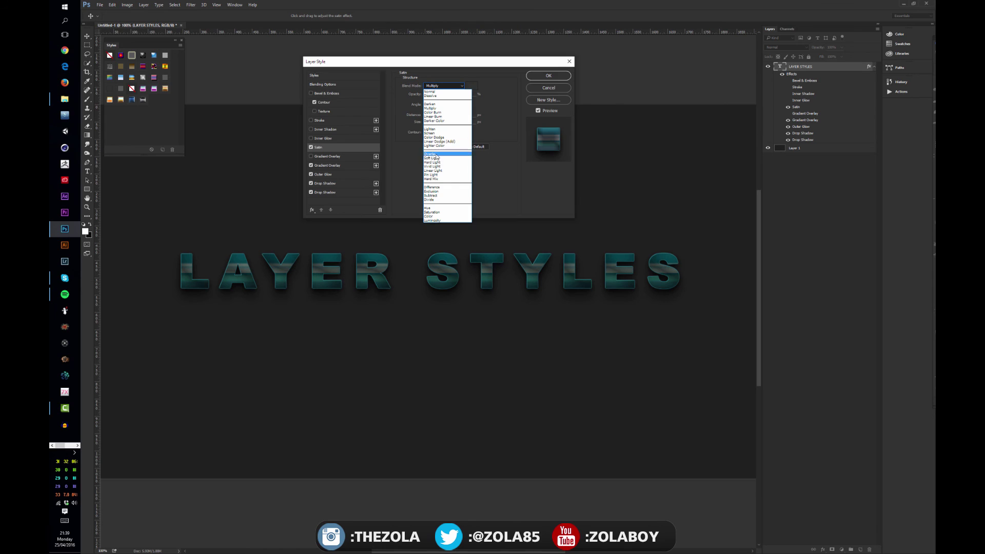
click(436, 156)
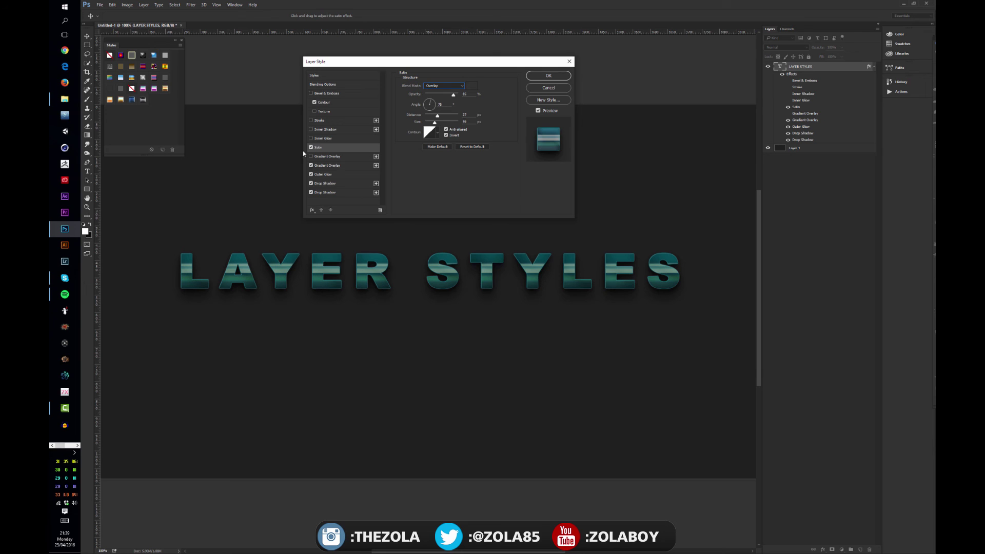
drag(454, 97, 436, 96)
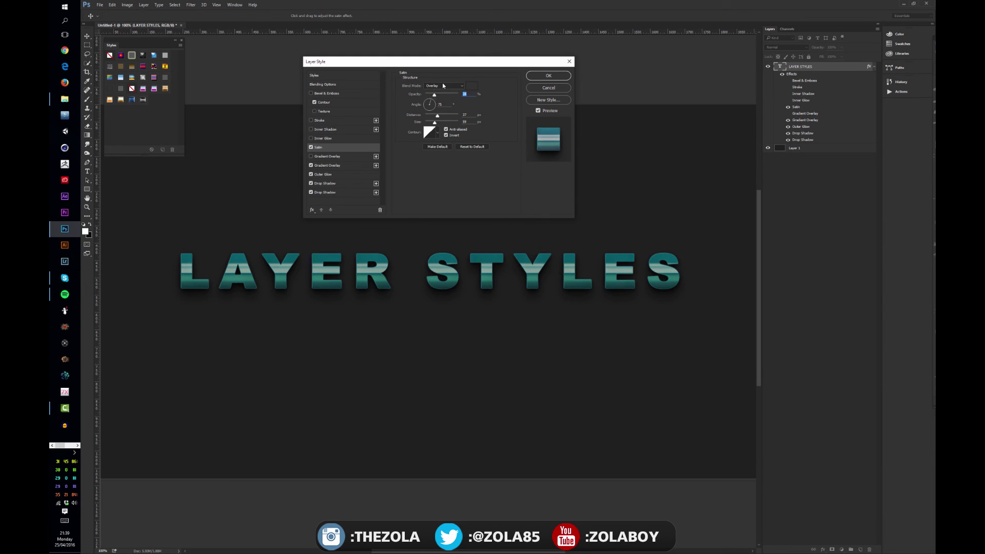
Step: Enable Inner Glow on the text layer, set its technique to Softer and slightly increase its size
click(311, 138)
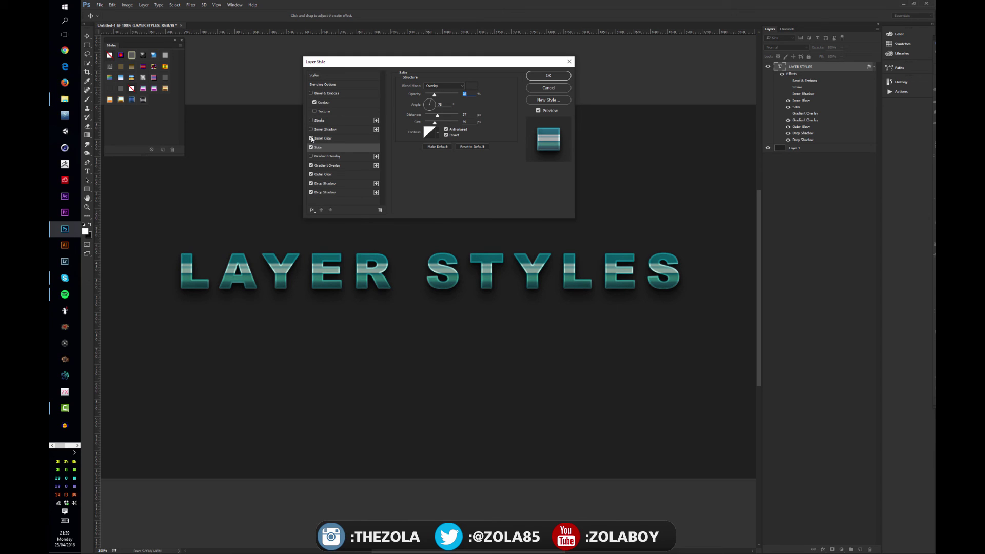
click(324, 138)
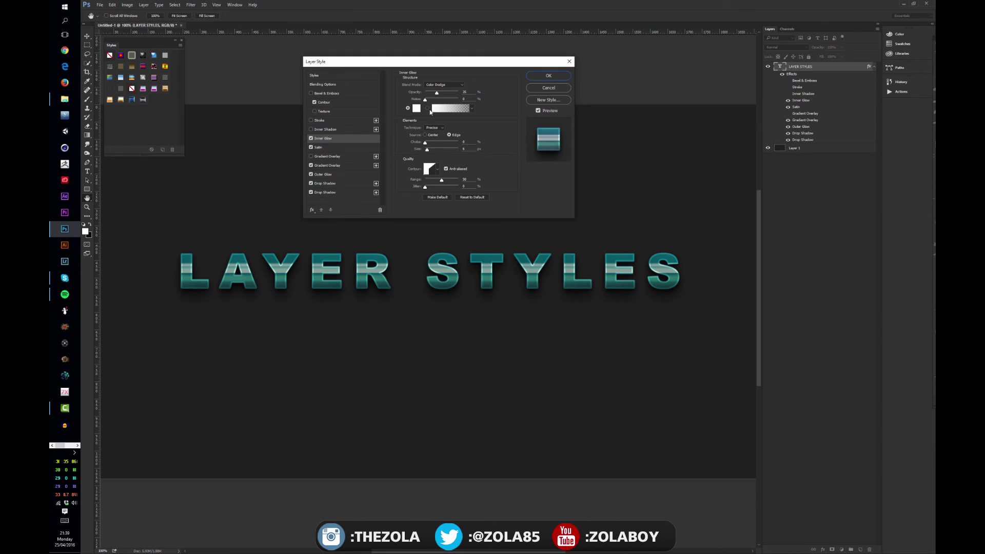
click(440, 86)
click(438, 76)
mouse_move(427, 149)
mouse_down()
mouse_move(436, 149)
mouse_move(428, 150)
mouse_up()
click(433, 127)
click(435, 133)
drag(428, 150, 428, 150)
Step: Compare Inner Glow blend modes, including Screen, and leave the effect on Color Dodge
click(441, 86)
click(448, 135)
click(444, 85)
click(441, 130)
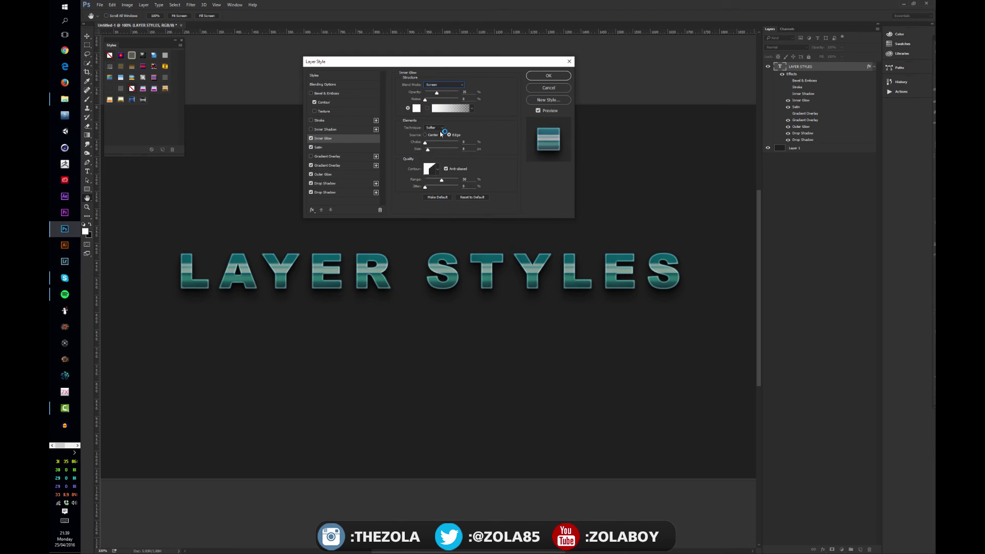
click(445, 85)
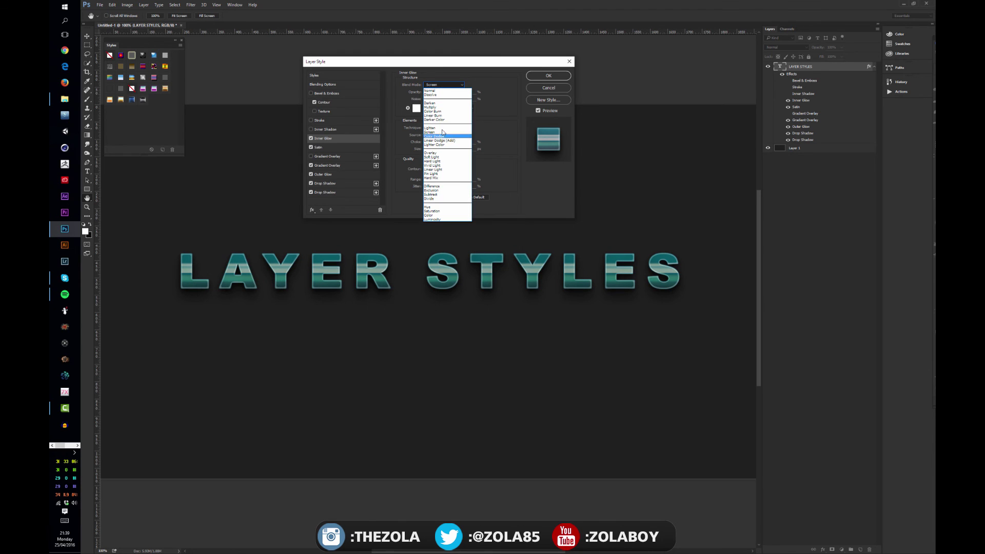
click(443, 136)
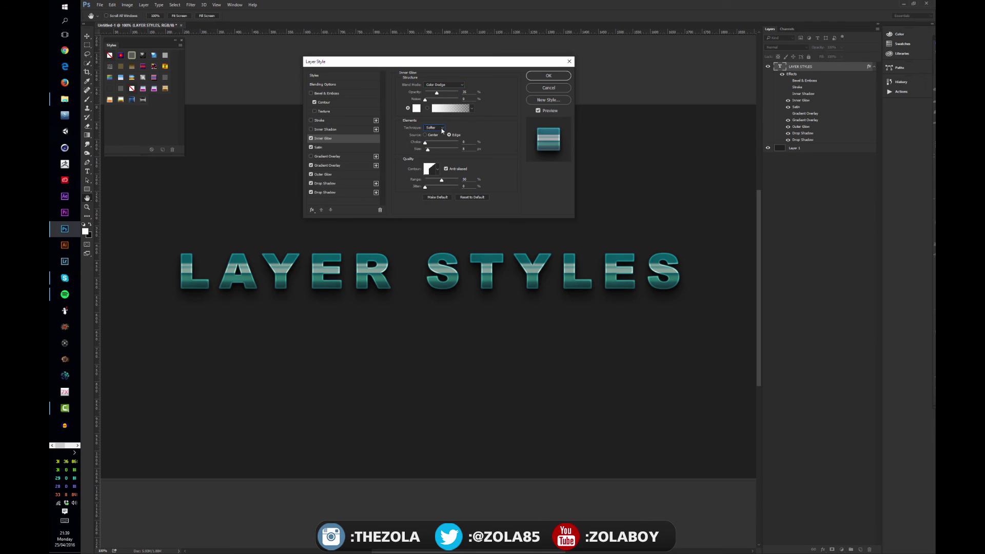
Step: Keep the Inner Glow choke at 0% and change its contour to the linear preset
drag(432, 143, 422, 145)
click(437, 169)
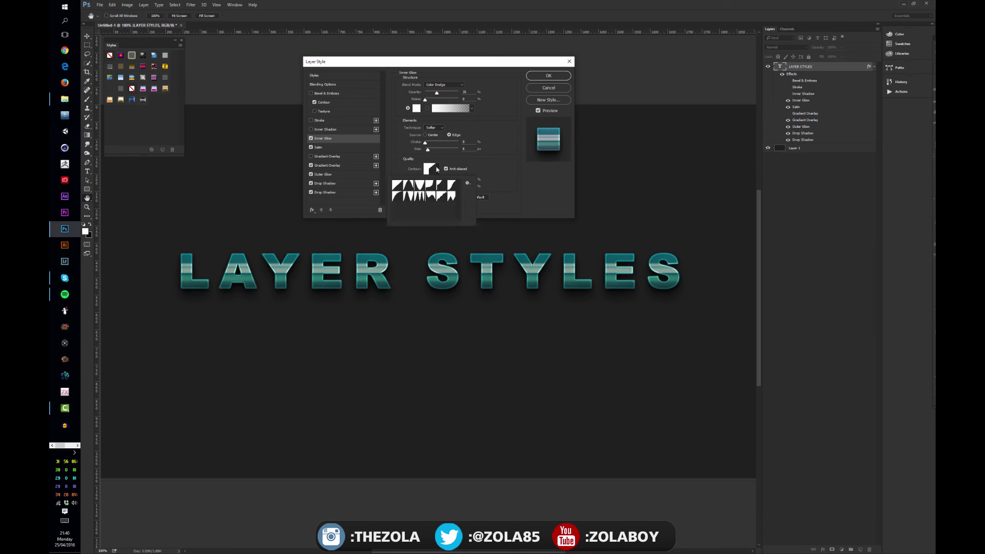
click(397, 185)
click(496, 168)
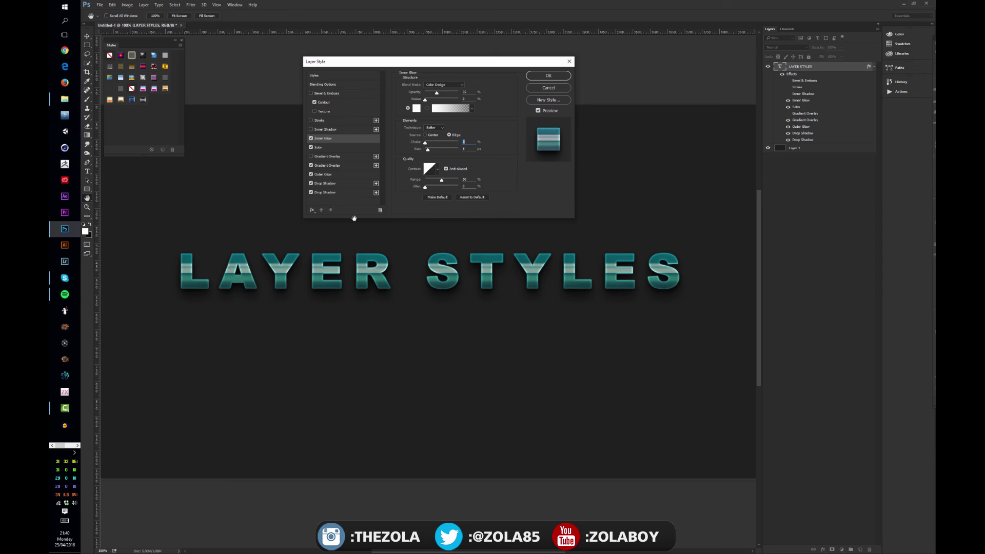
Step: Increase the Inner Glow size, test the choke and return it to 0%, and set the source to Center
drag(428, 148, 429, 149)
drag(425, 142, 438, 142)
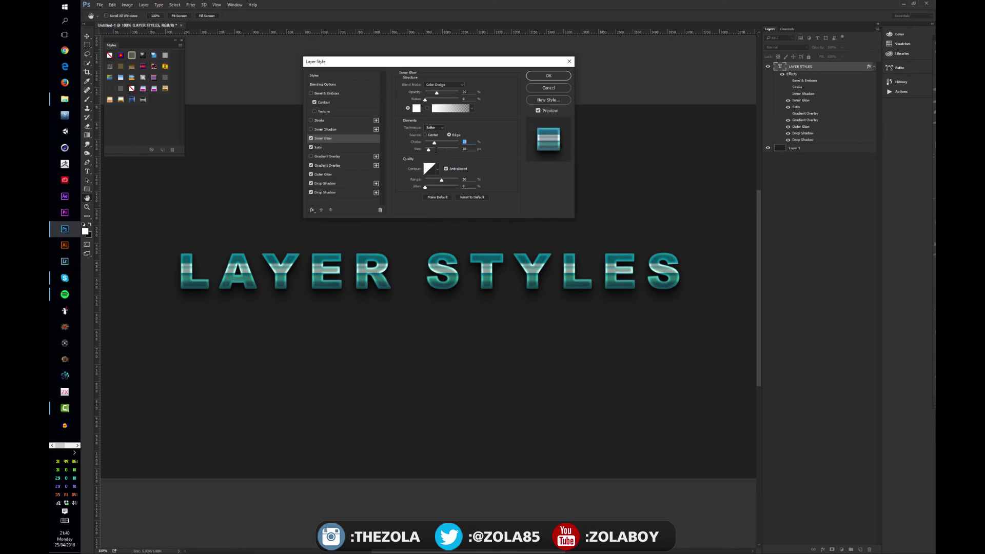
drag(438, 142, 419, 155)
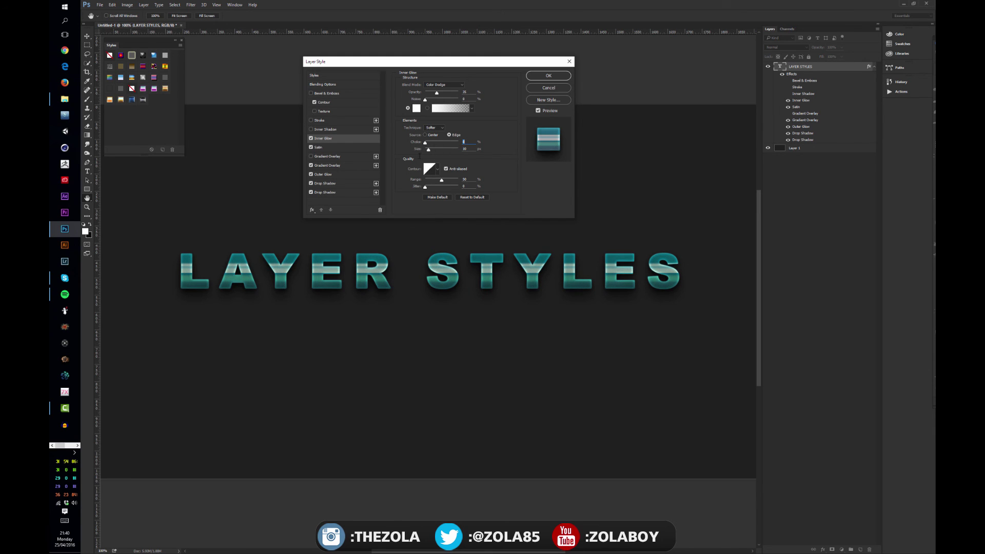
click(425, 135)
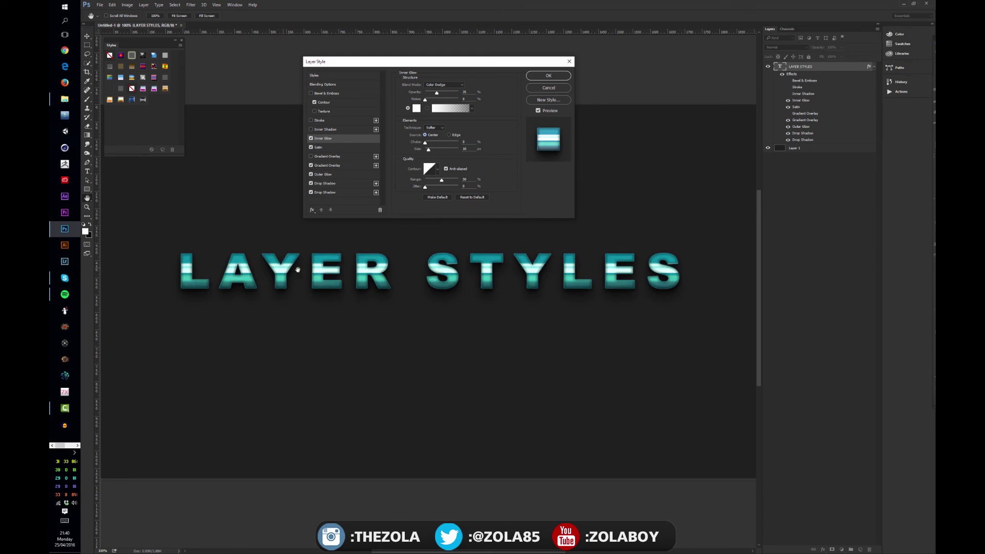
mouse_move(429, 149)
mouse_down()
mouse_move(440, 149)
mouse_move(430, 155)
mouse_up()
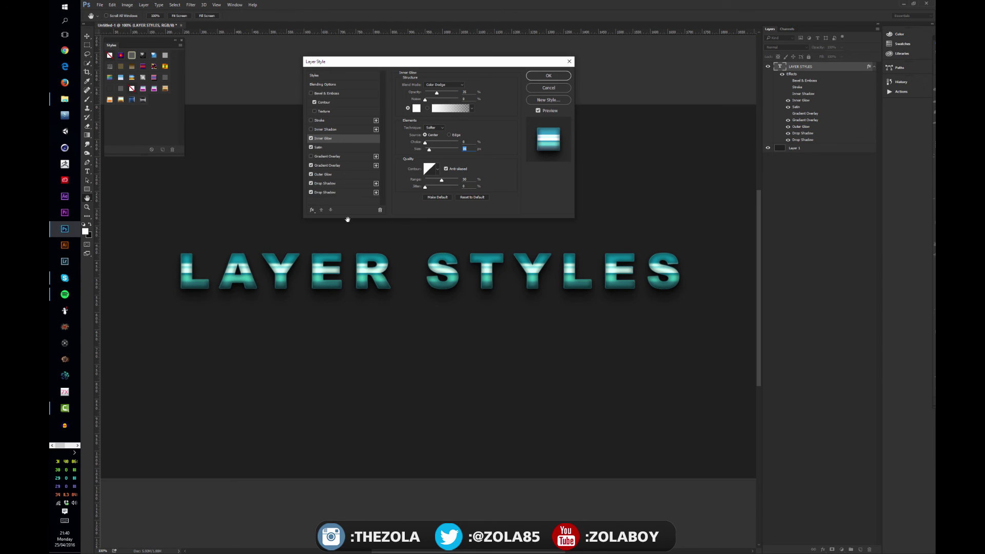
Step: Enable Inner Shadow, adjust its opacity, size and distance, and reposition the shadow on the text to change its angle
click(310, 130)
click(328, 130)
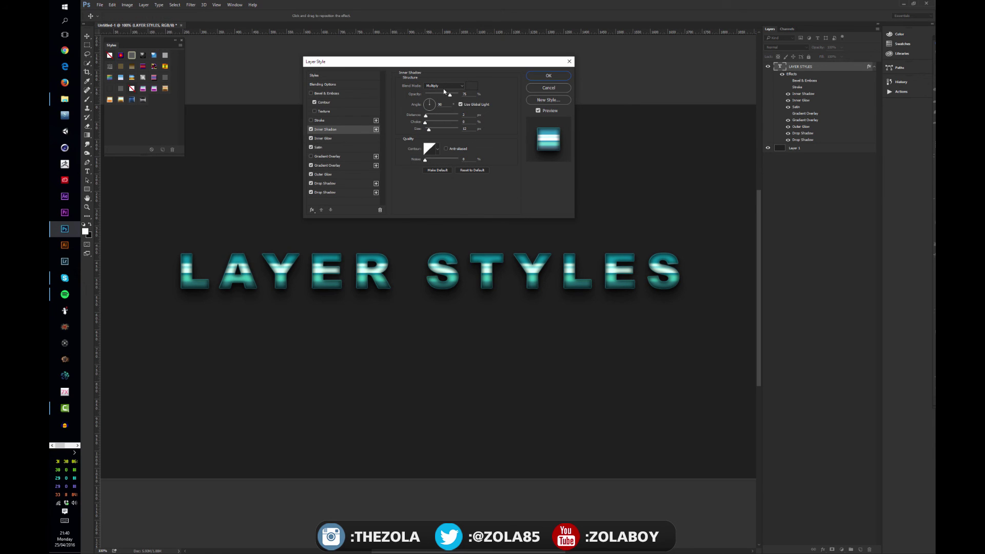
drag(449, 94, 451, 95)
mouse_move(428, 130)
mouse_down()
mouse_move(426, 117)
mouse_move(435, 120)
mouse_move(424, 121)
mouse_up()
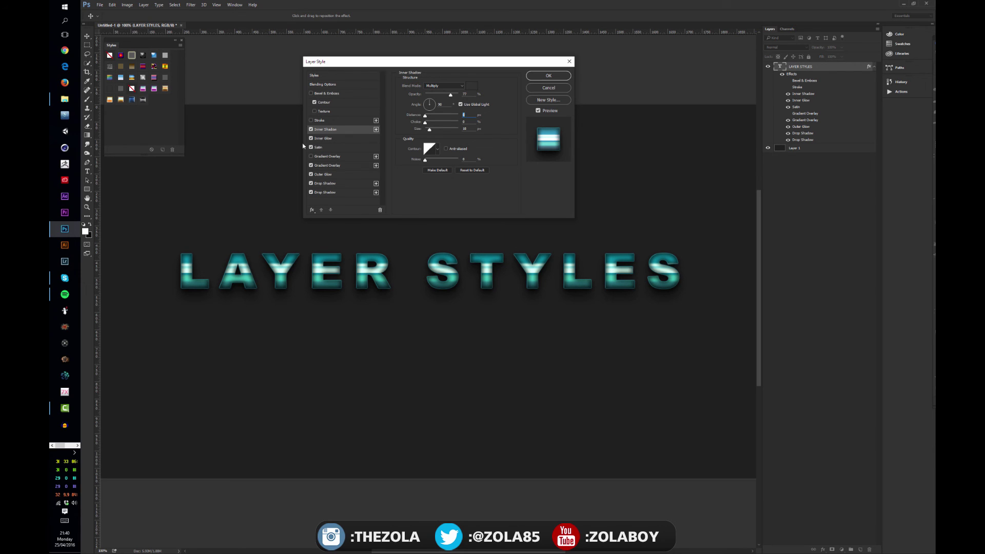
mouse_move(425, 115)
mouse_down()
mouse_move(434, 115)
mouse_move(419, 133)
mouse_move(435, 115)
mouse_move(427, 115)
mouse_up()
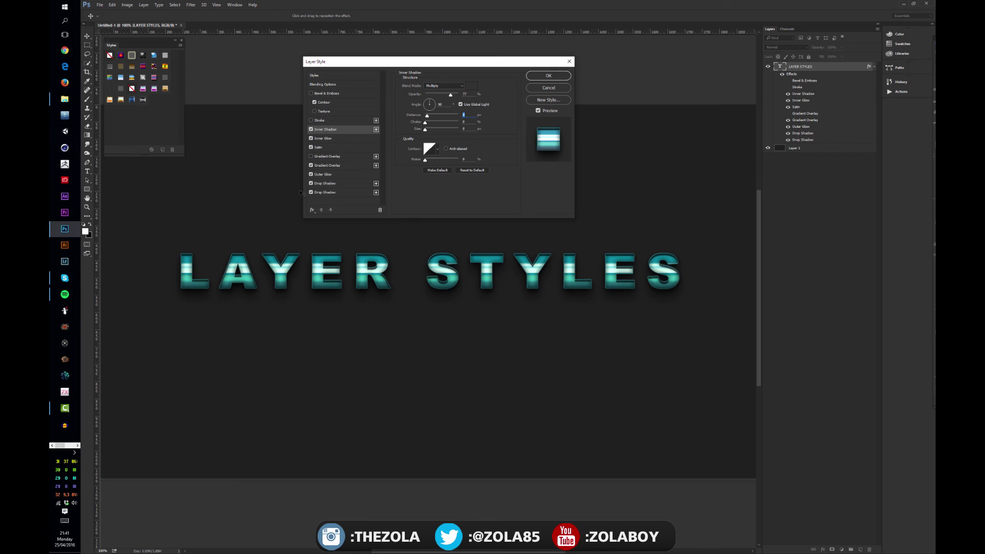
drag(451, 95, 452, 96)
drag(463, 286, 458, 276)
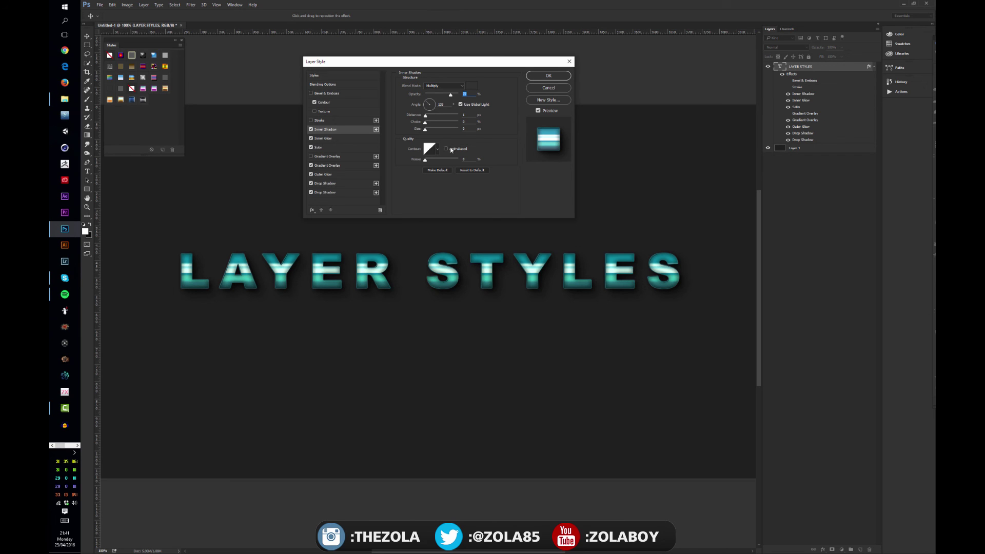
Step: Enable Stroke on the text layer, reduce its size and replace its gradient with the teal, green and white preset
click(311, 120)
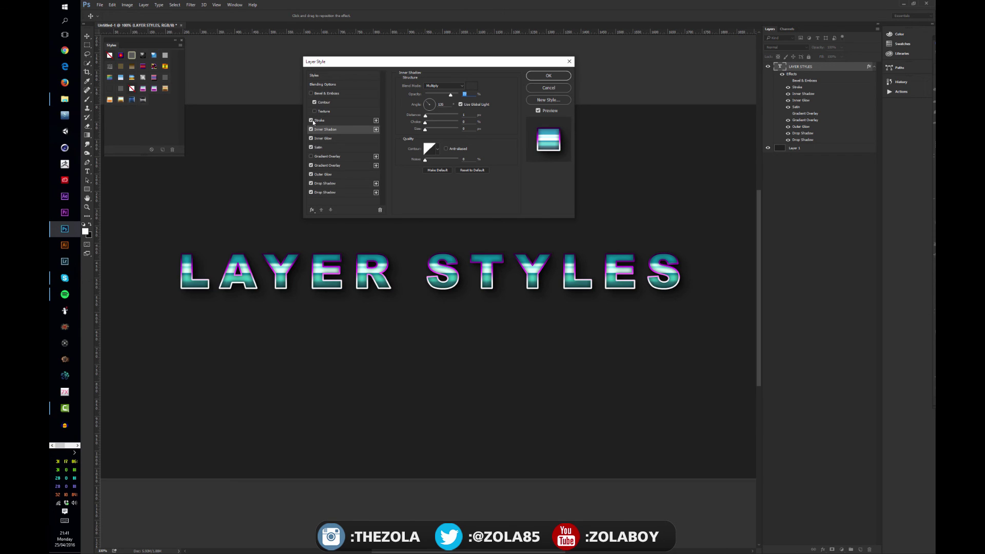
click(313, 120)
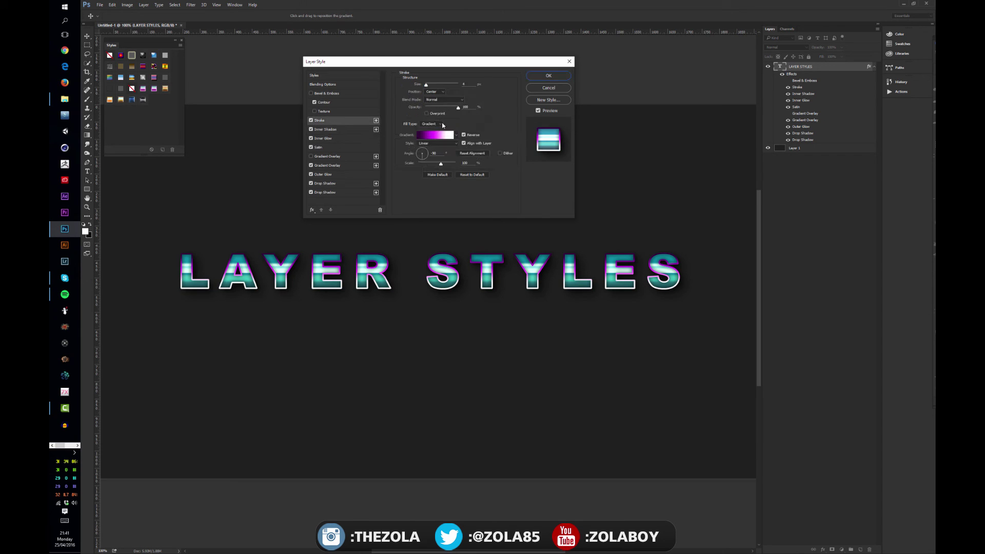
mouse_move(426, 85)
mouse_down()
mouse_move(445, 84)
mouse_move(424, 87)
mouse_up()
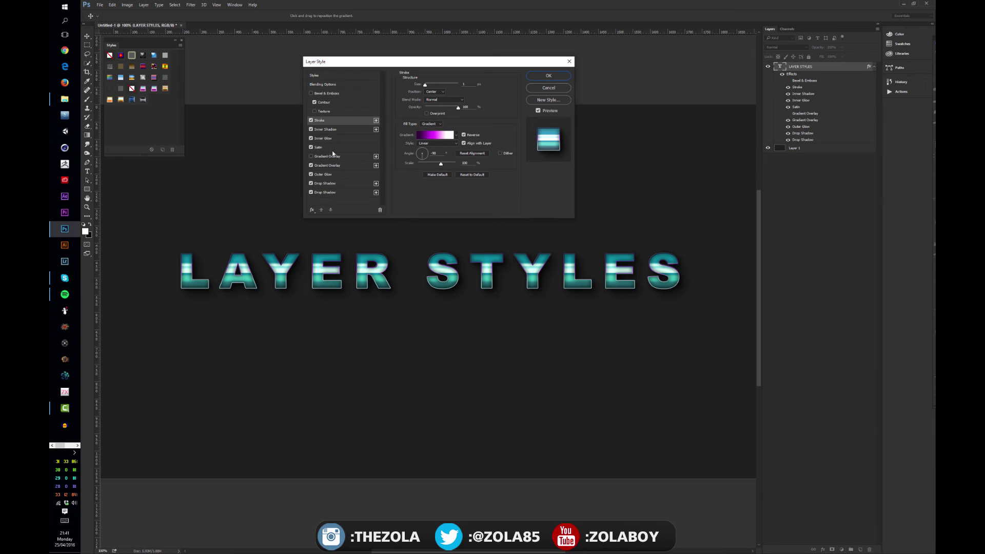
click(432, 136)
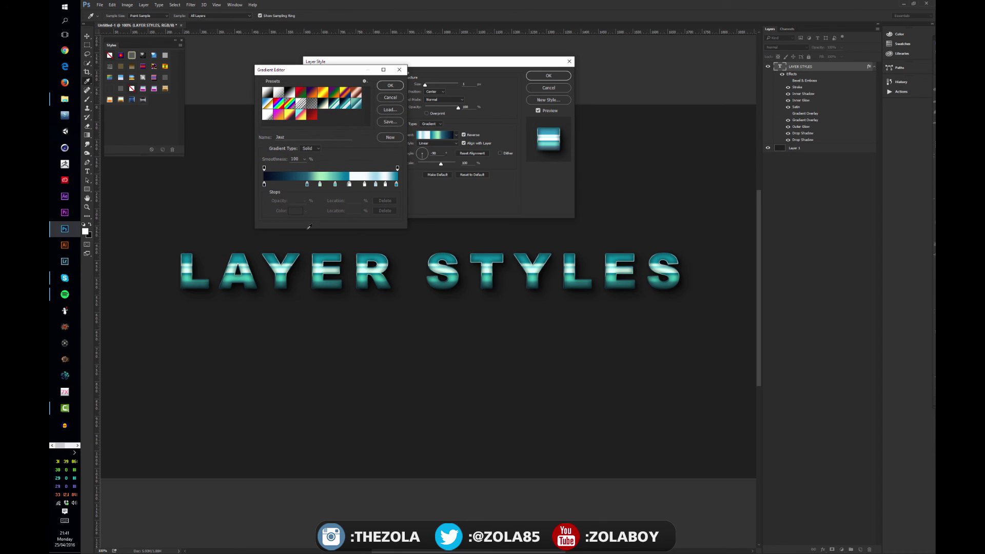
click(390, 85)
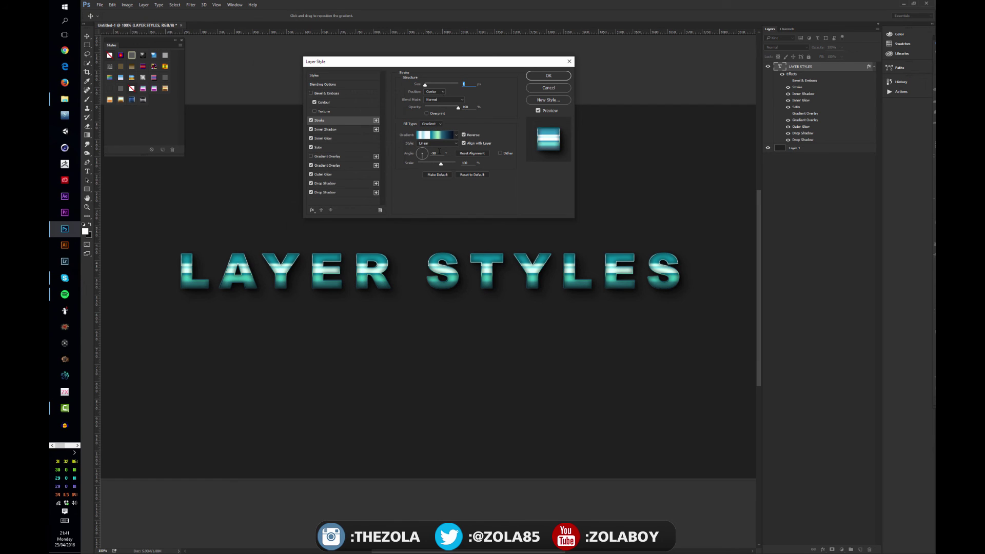
Step: Compare the stroke gradient without and with Reverse, leave it reversed, and try its scale, Overprint and opacity settings
click(464, 134)
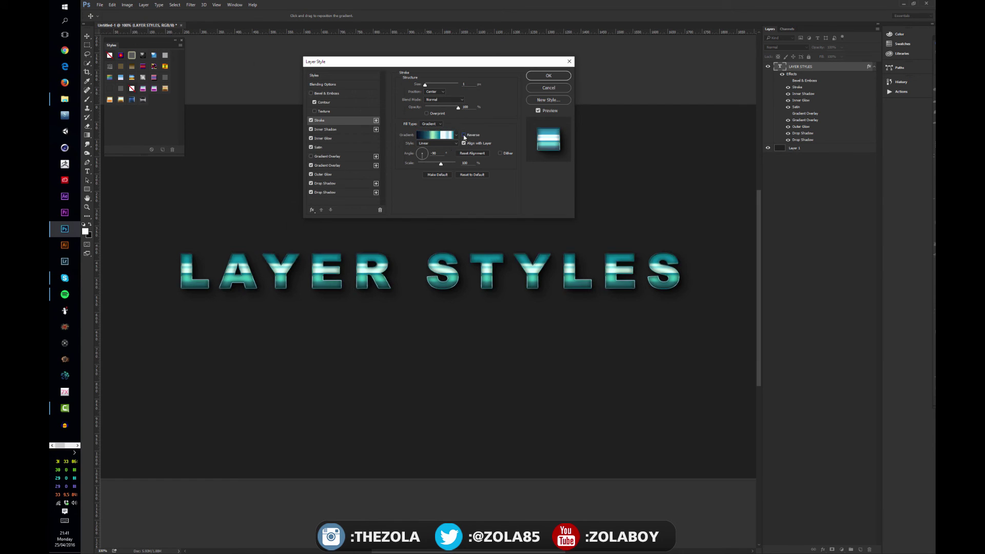
click(464, 135)
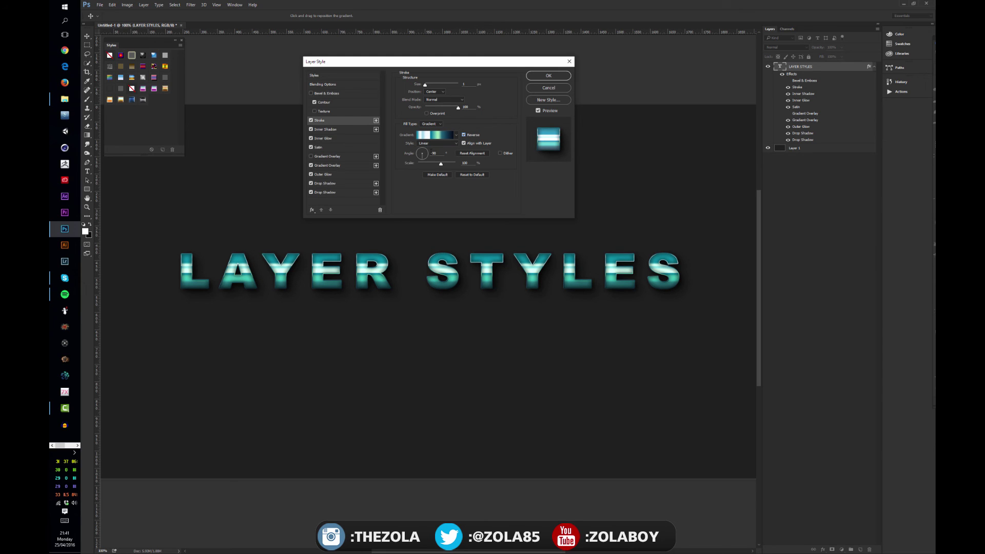
drag(442, 165, 442, 165)
click(427, 114)
drag(459, 108, 426, 87)
Step: Try other fill types for the stroke, ending with Color in white
click(433, 123)
click(435, 130)
click(434, 124)
click(433, 129)
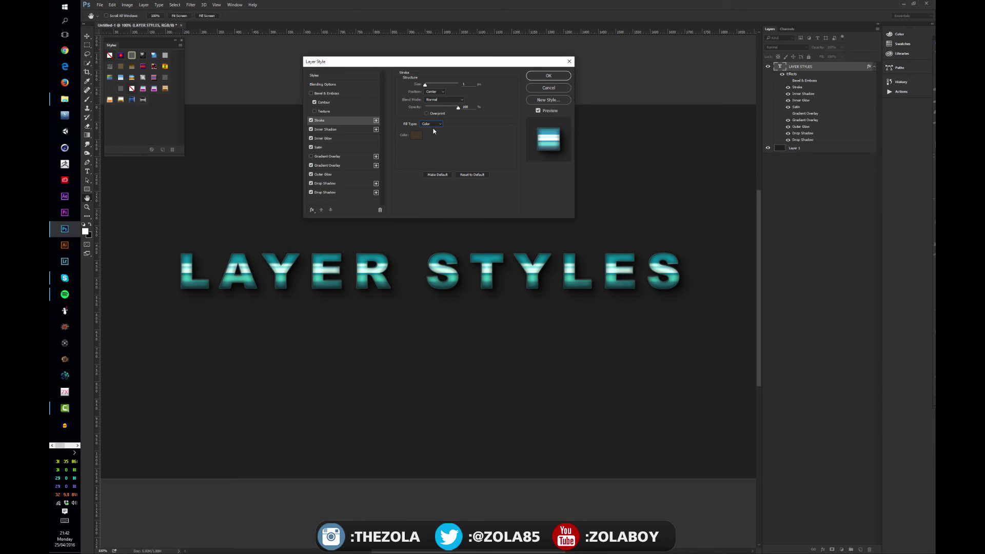
click(416, 135)
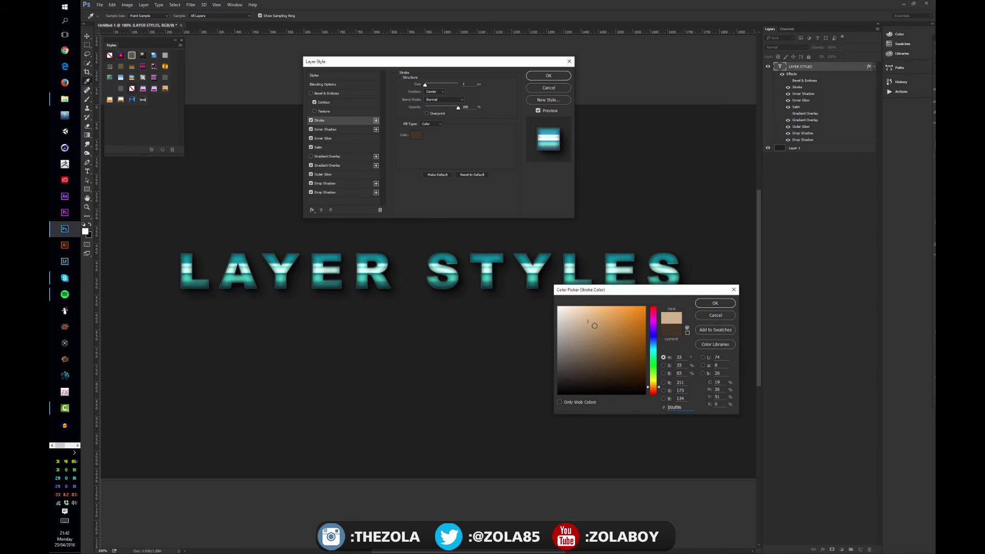
drag(587, 321, 554, 293)
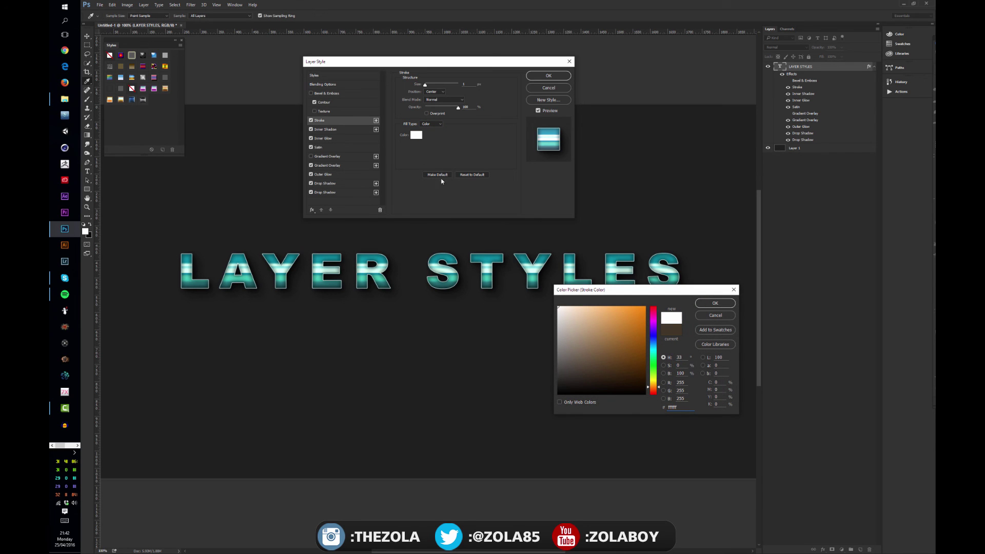
click(716, 304)
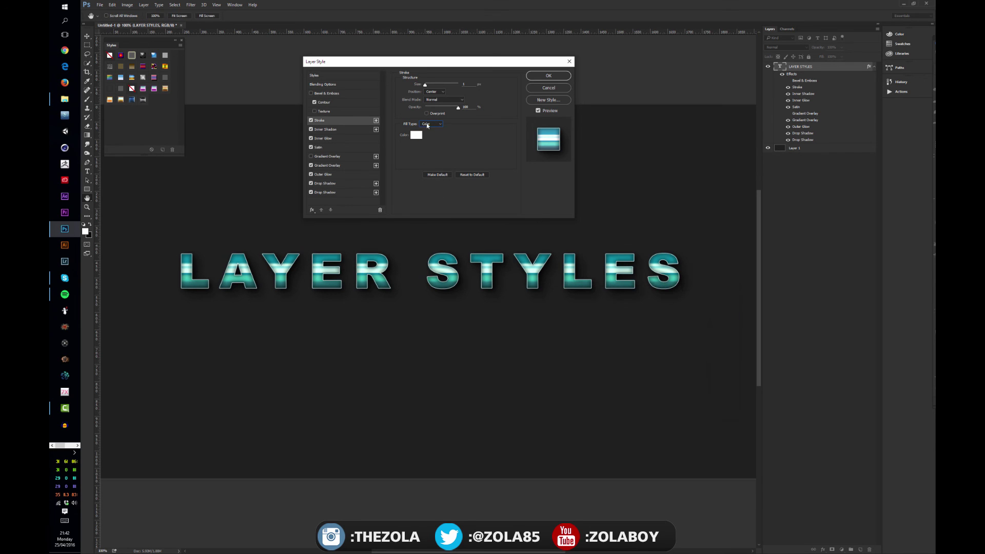
Step: Return the stroke's fill type to Gradient and check its gradient in the Gradient Editor without changing it
click(428, 125)
click(430, 132)
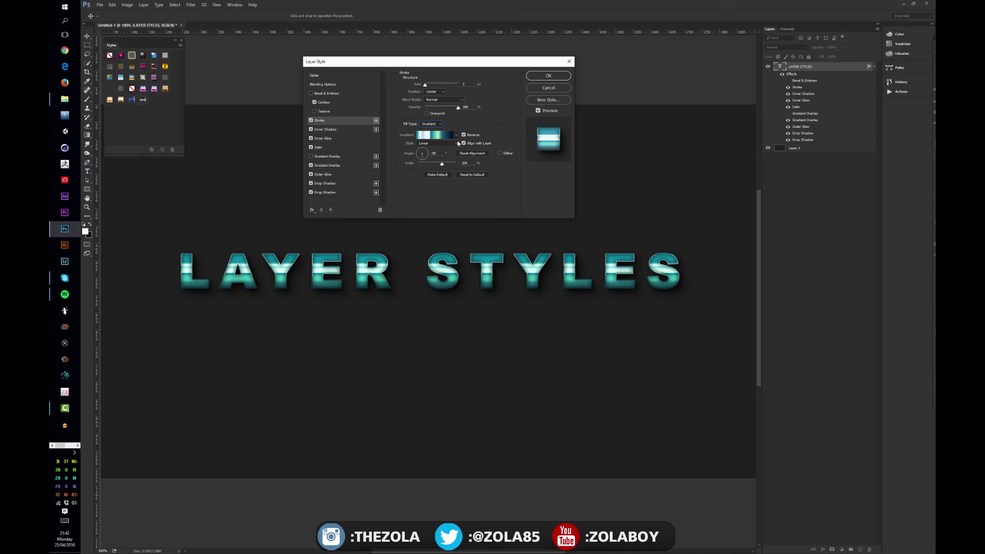
click(435, 136)
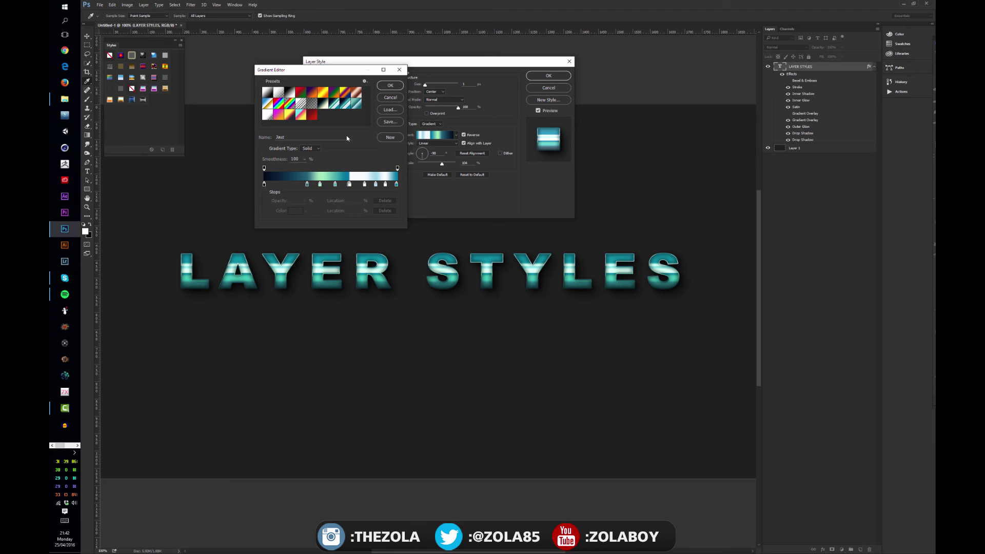
click(395, 97)
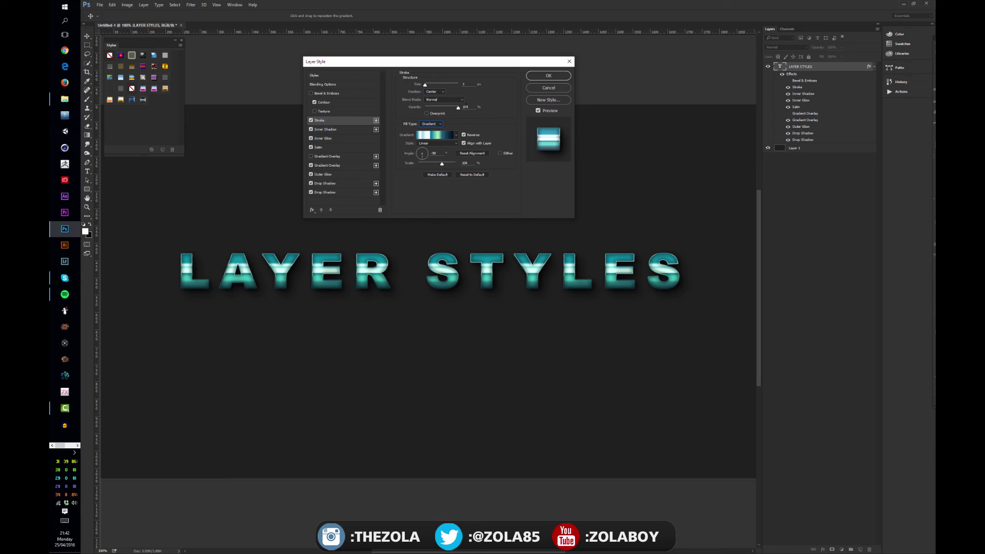
Step: Apply the layer style and toggle the text layer's effects to compare the text with and without them
click(548, 75)
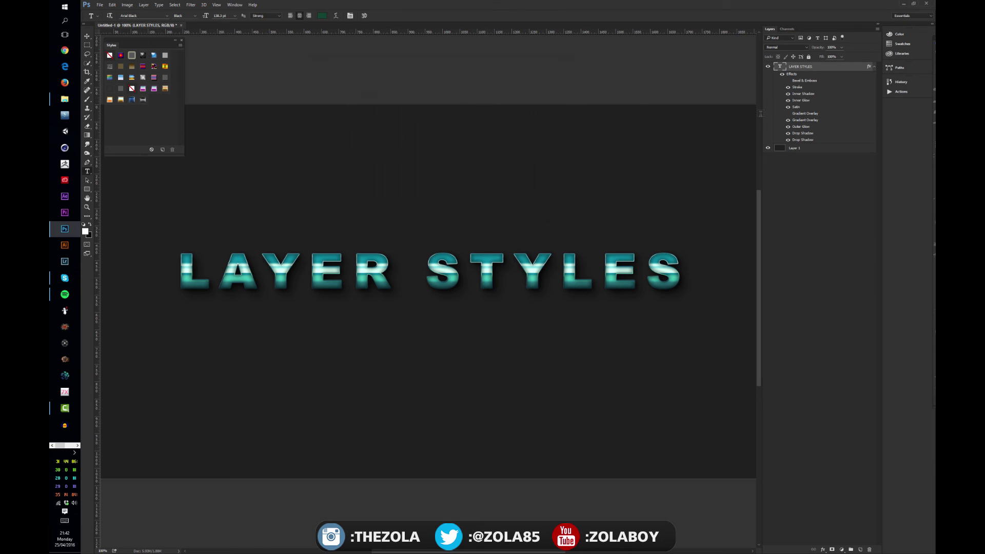
click(781, 75)
click(781, 75)
click(781, 75)
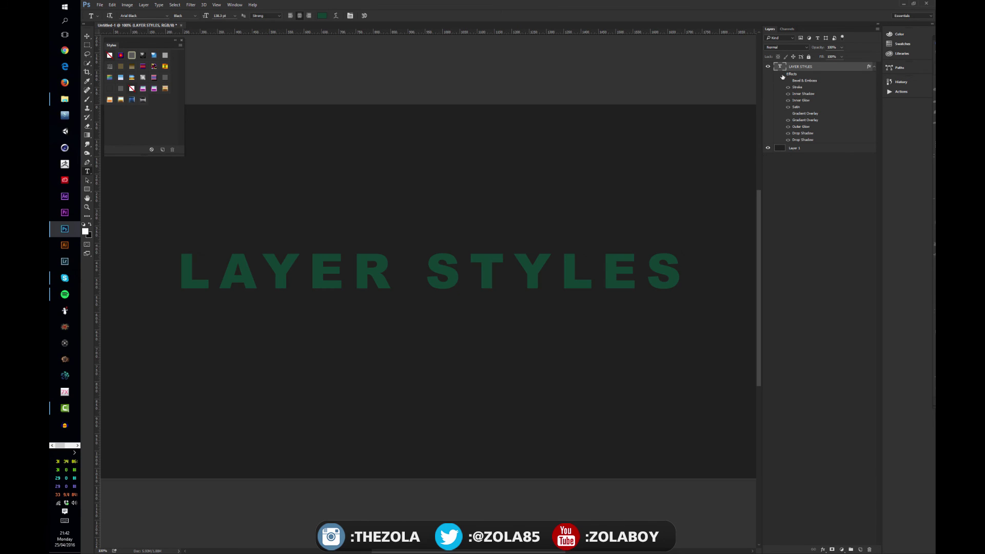
Step: Turn the text layer's effects back on and use Create Layers to split them into separate layers
click(782, 75)
key(v)
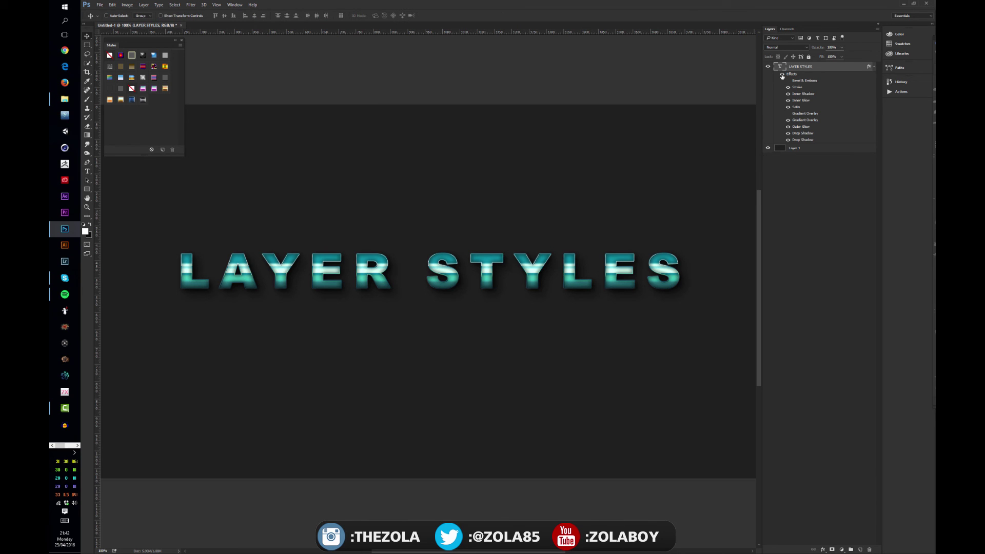
right_click(799, 76)
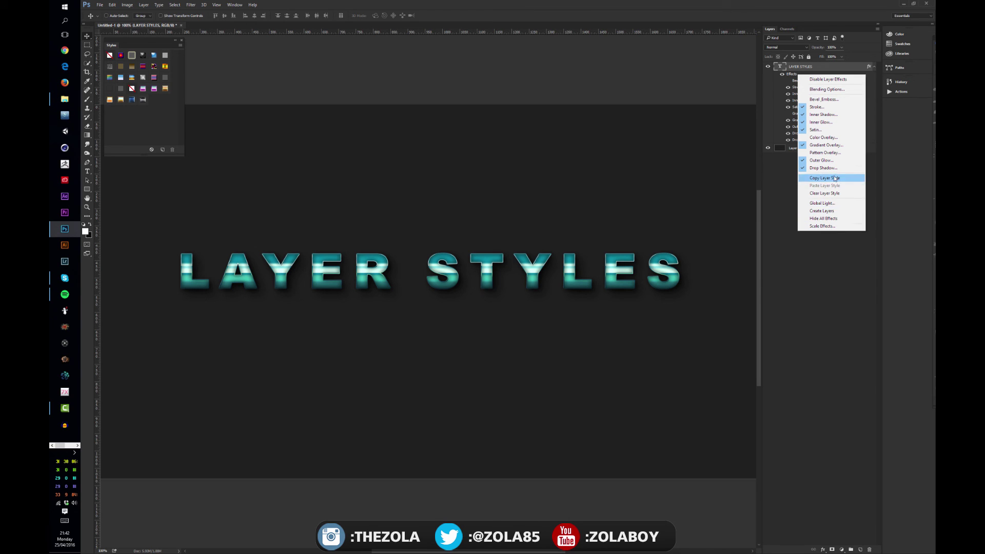
click(831, 212)
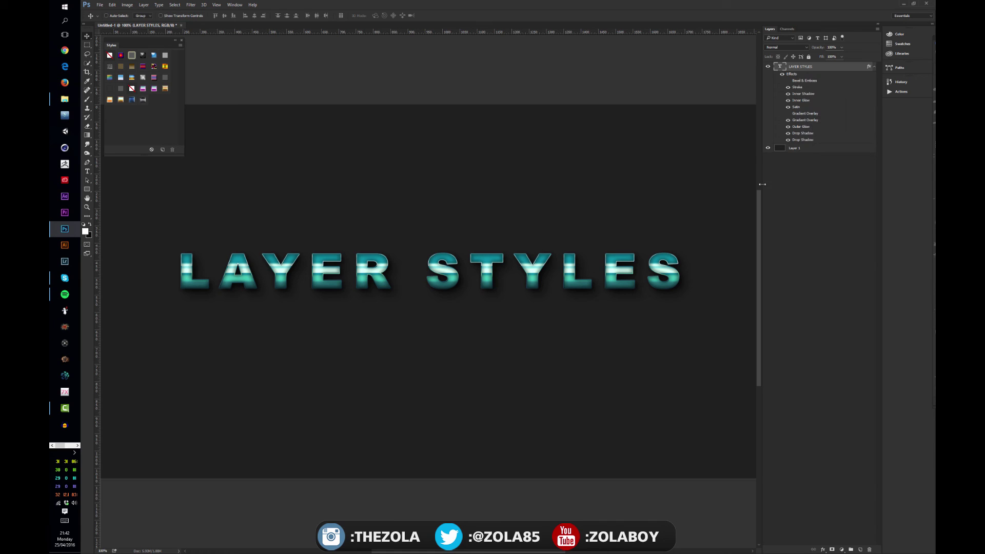
right_click(793, 71)
click(823, 213)
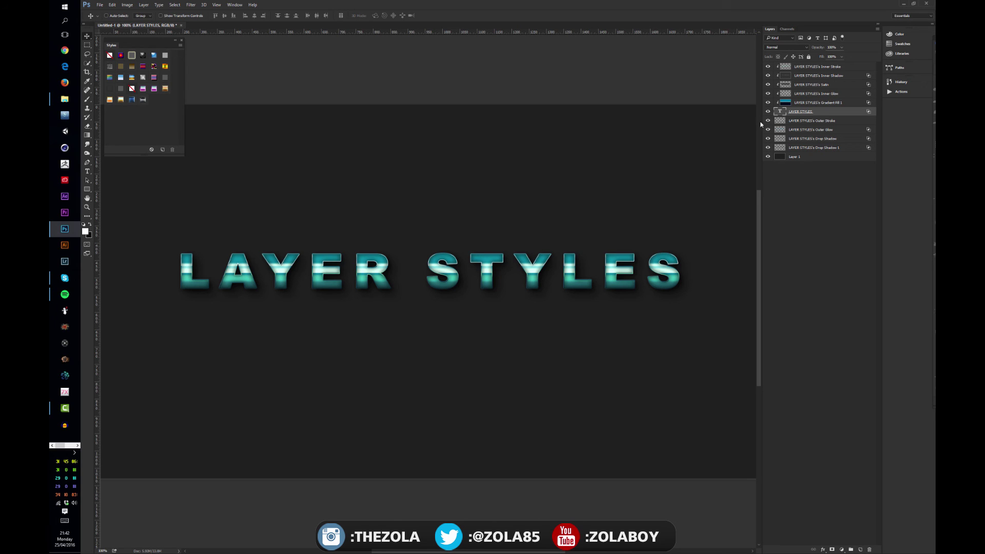
Step: Select the Inner Glow layer and toggle visibility from the Inner Stroke layer to examine the separated effects
click(832, 94)
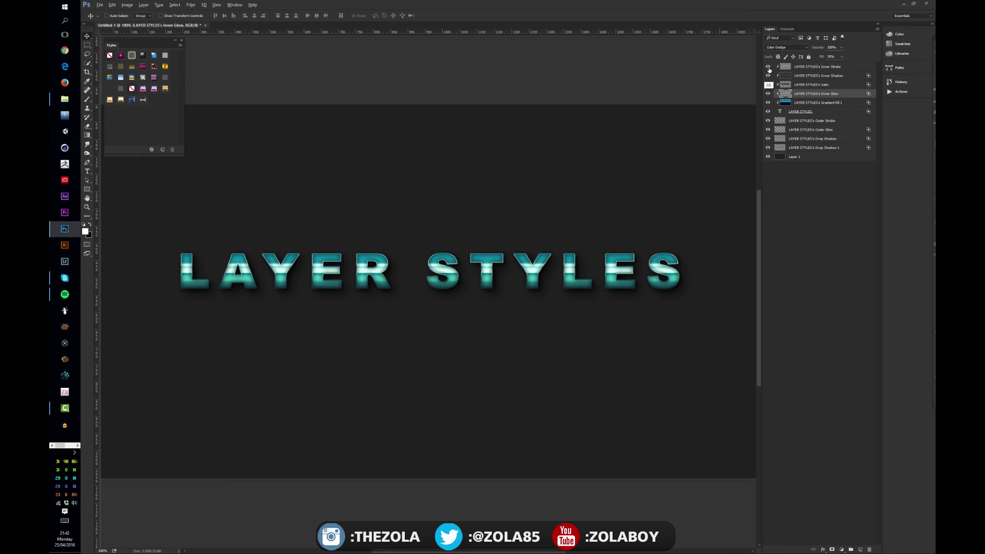
alt+click(768, 67)
alt+click(768, 67)
alt+click(768, 67)
alt+click(768, 67)
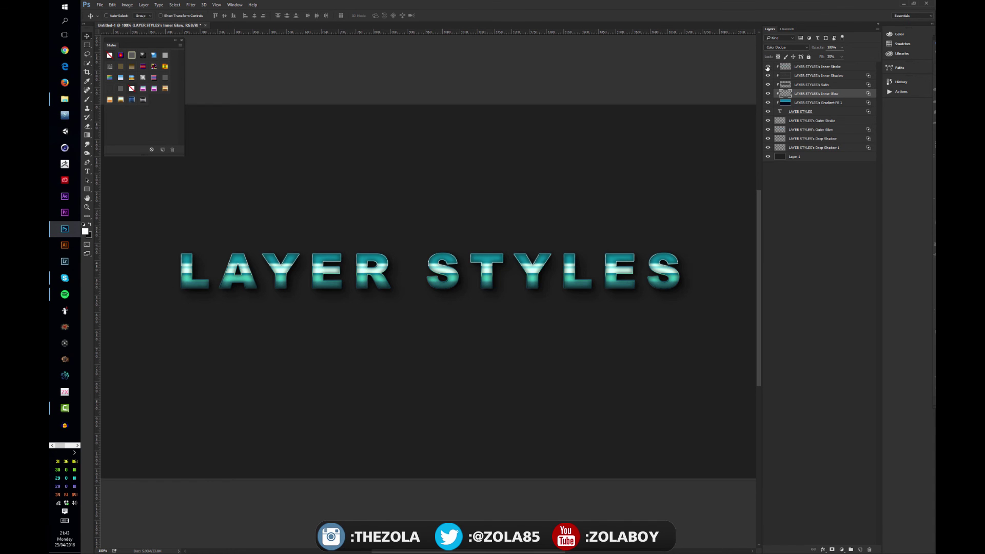
Step: Open the layer style of the Inner Stroke layer, try the Stroke effect, and enable Outer Glow in its place
click(837, 67)
double_click(868, 68)
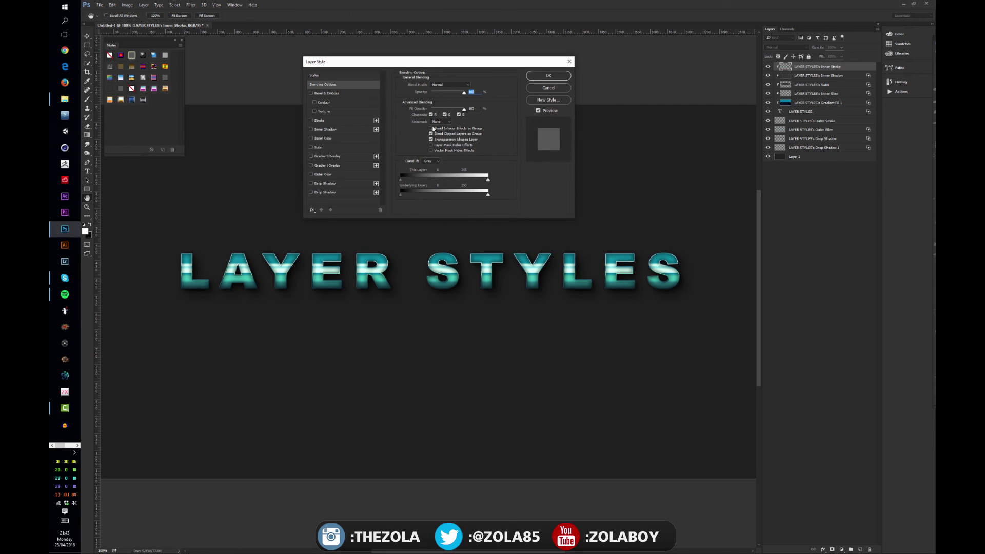
click(311, 121)
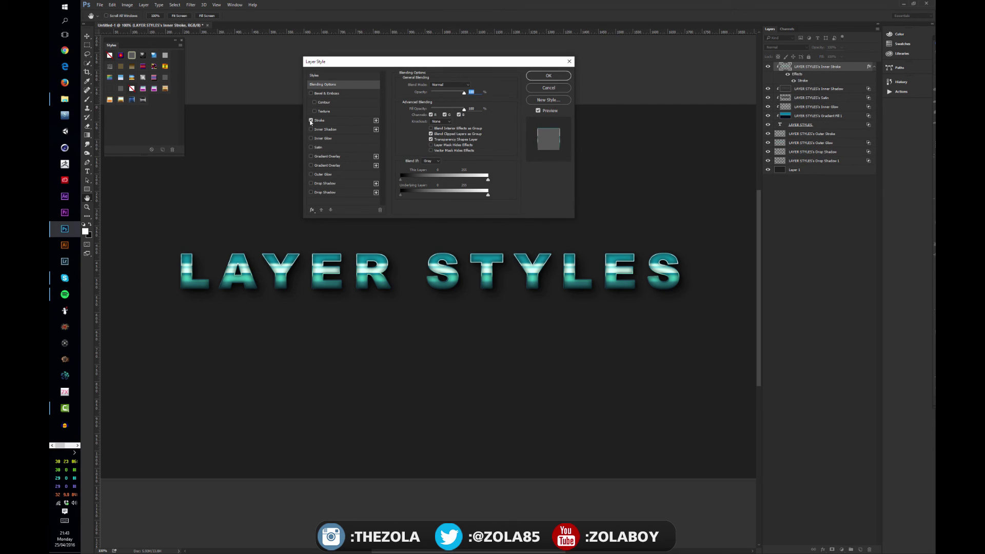
click(311, 174)
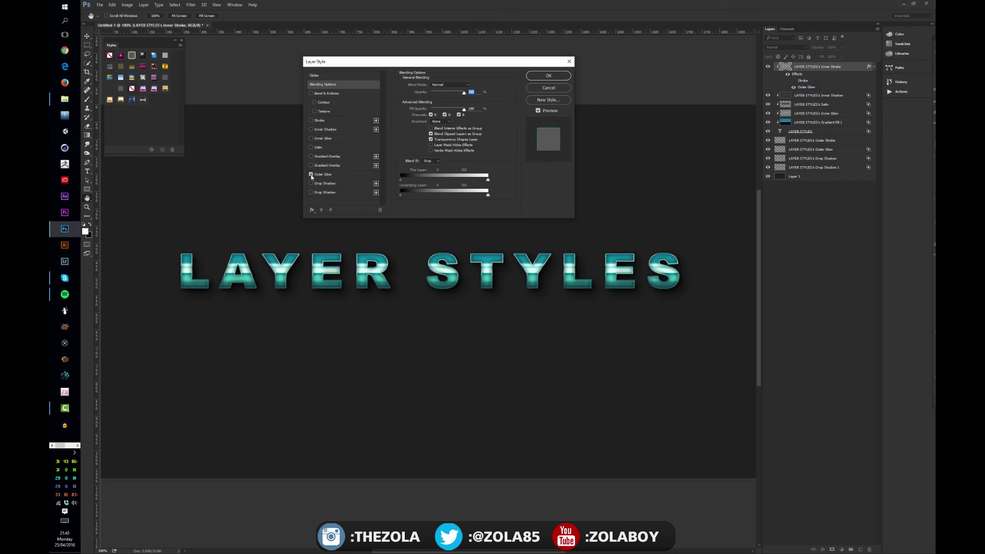
Step: Try a stronger, larger Outer Glow on the Inner Stroke layer, reduce its size and opacity, and apply the layer style
click(323, 174)
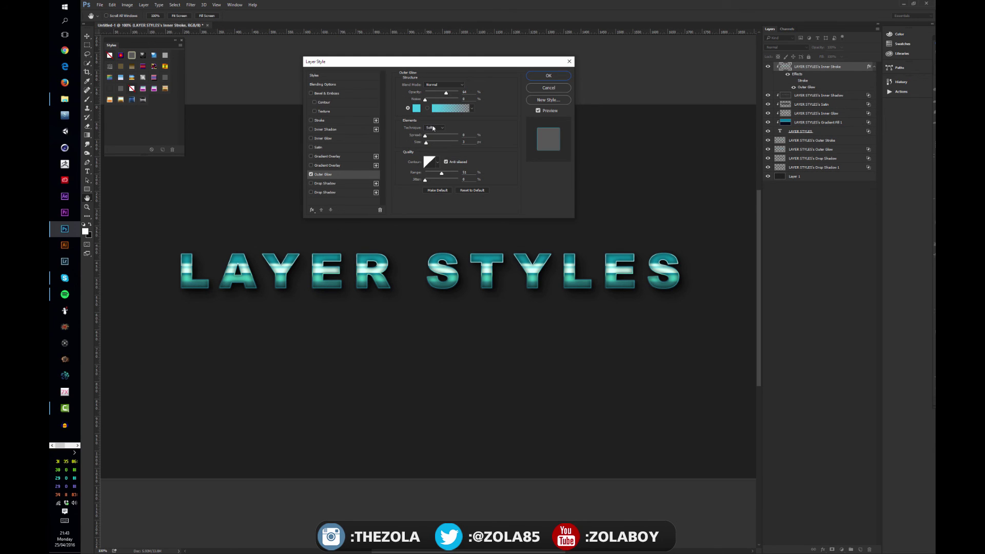
drag(446, 93, 450, 94)
drag(426, 143, 427, 145)
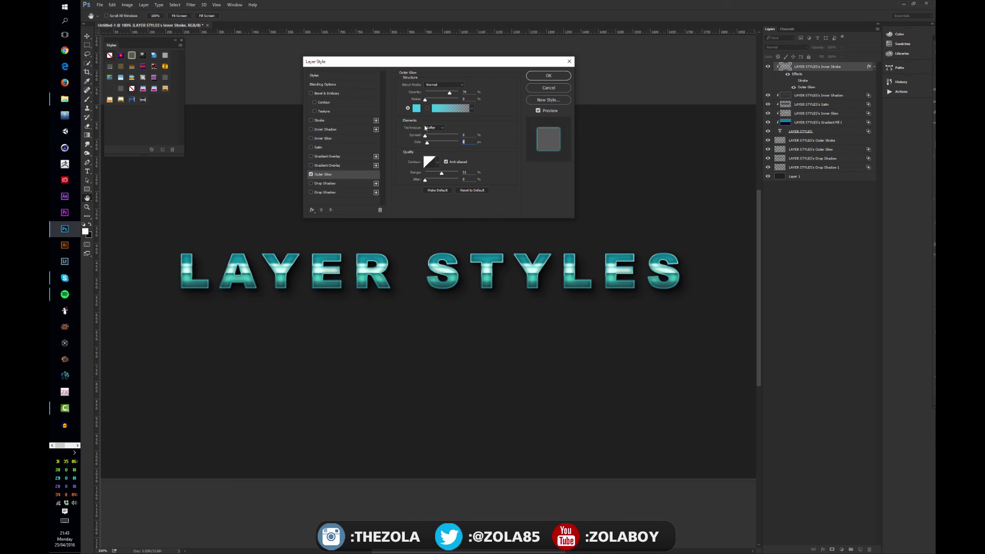
drag(427, 143, 426, 146)
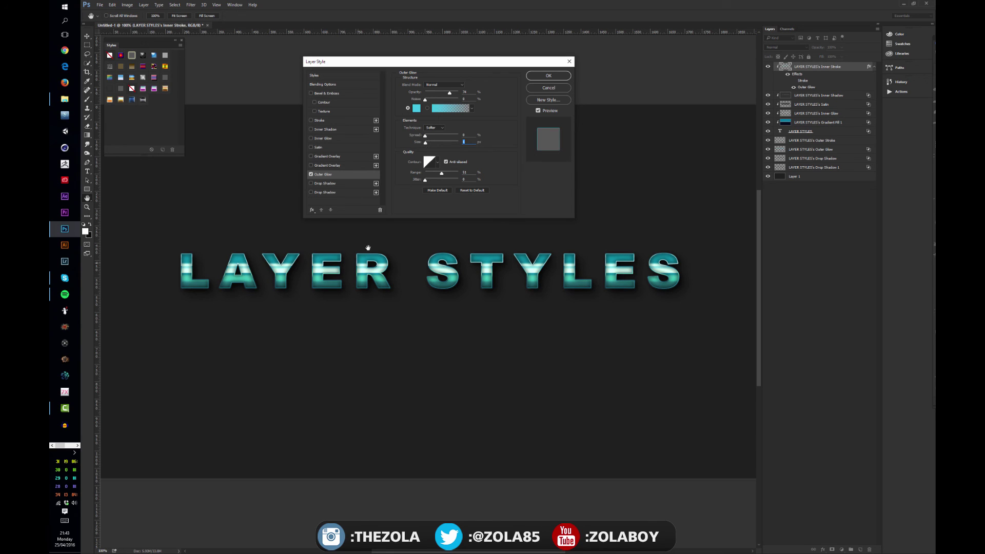
drag(450, 93, 435, 94)
click(549, 75)
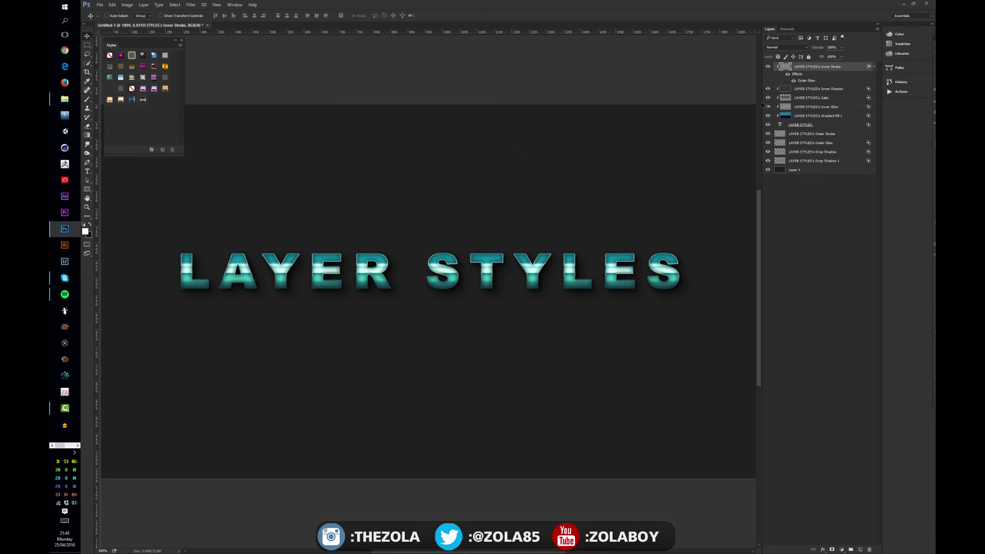
Step: Select the separated Outer Glow layer, check its opacity with the value kept at 100%, and shift the layer slightly down and left
click(828, 143)
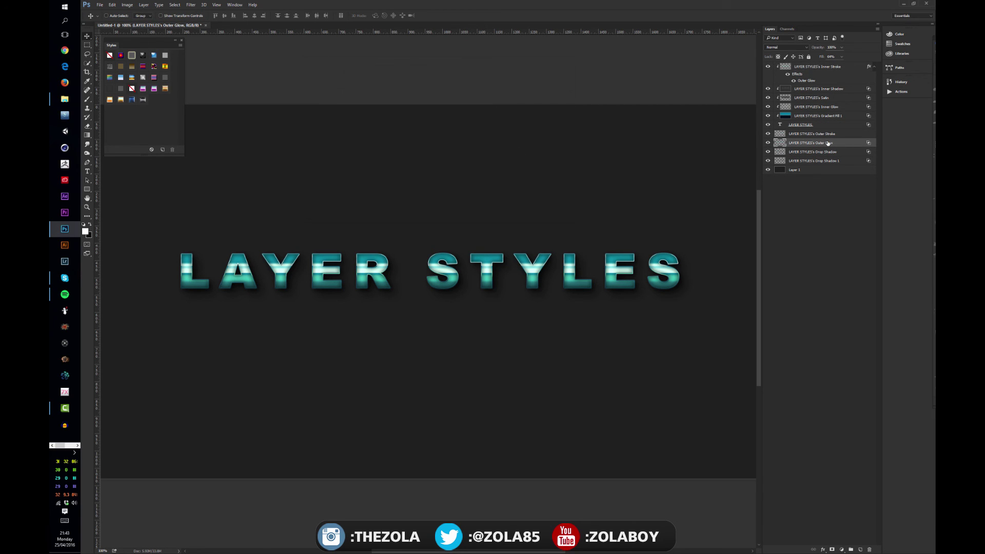
click(841, 48)
drag(829, 60, 856, 56)
click(856, 54)
drag(523, 269, 522, 270)
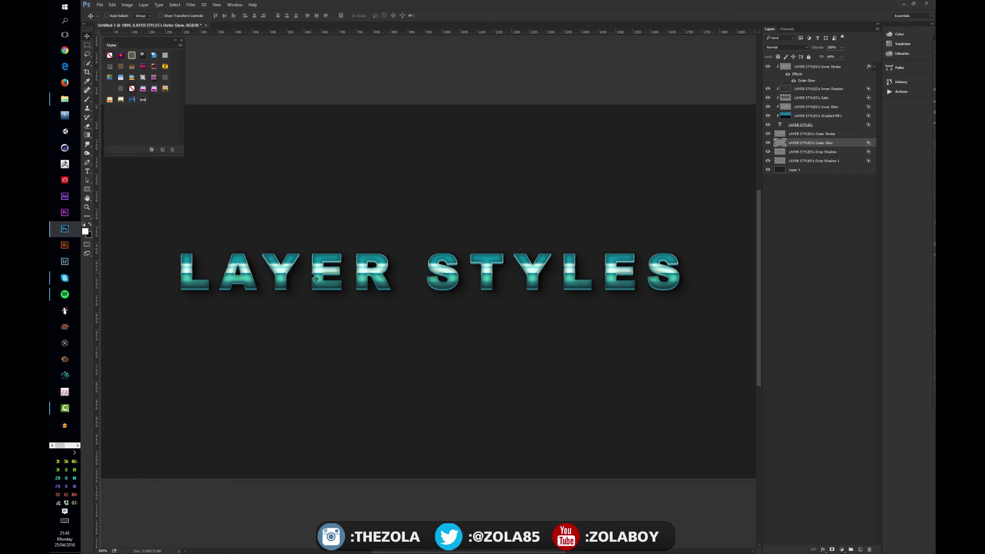
key(ctrl+minus)
key(ctrl+minus)
key(ctrl+plus)
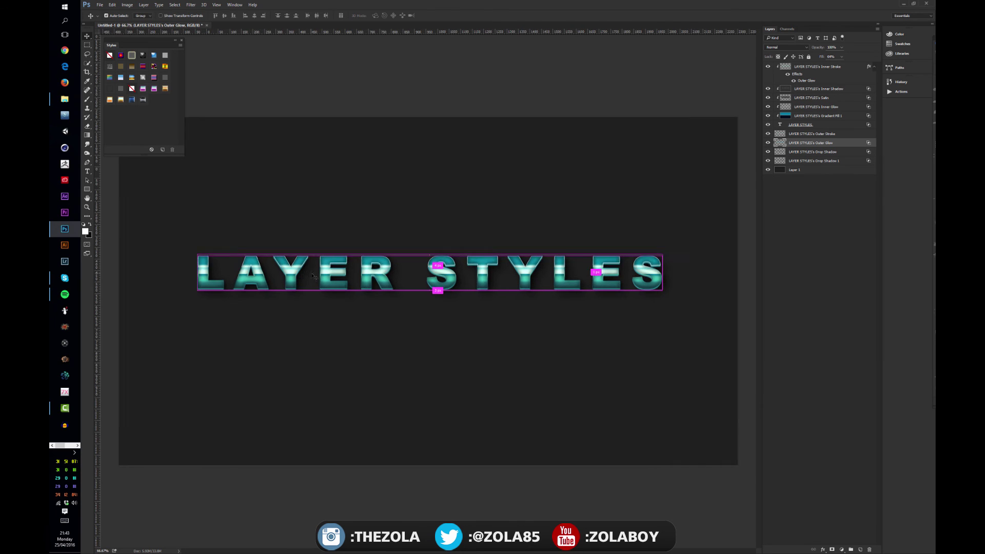
key(ctrl+plus)
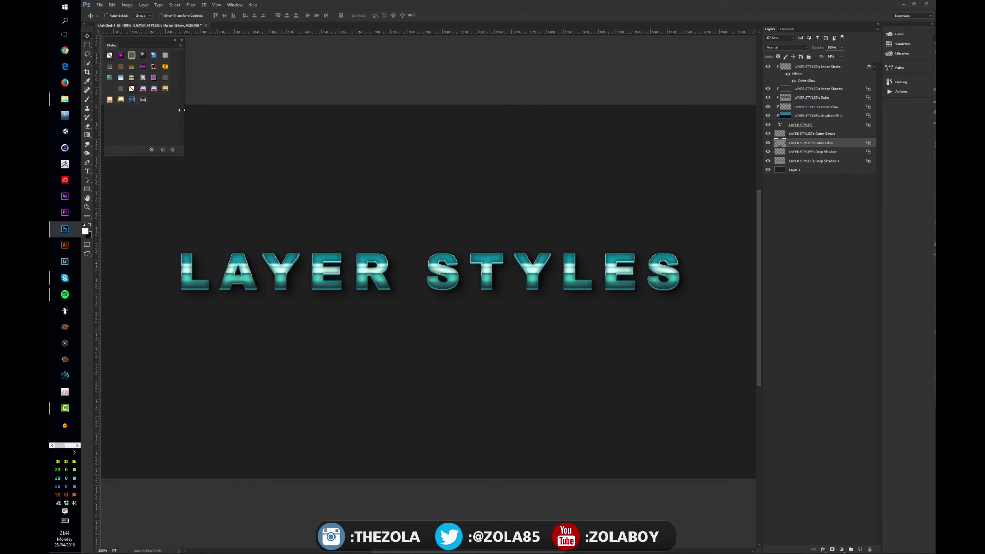
key(alt+Tab)
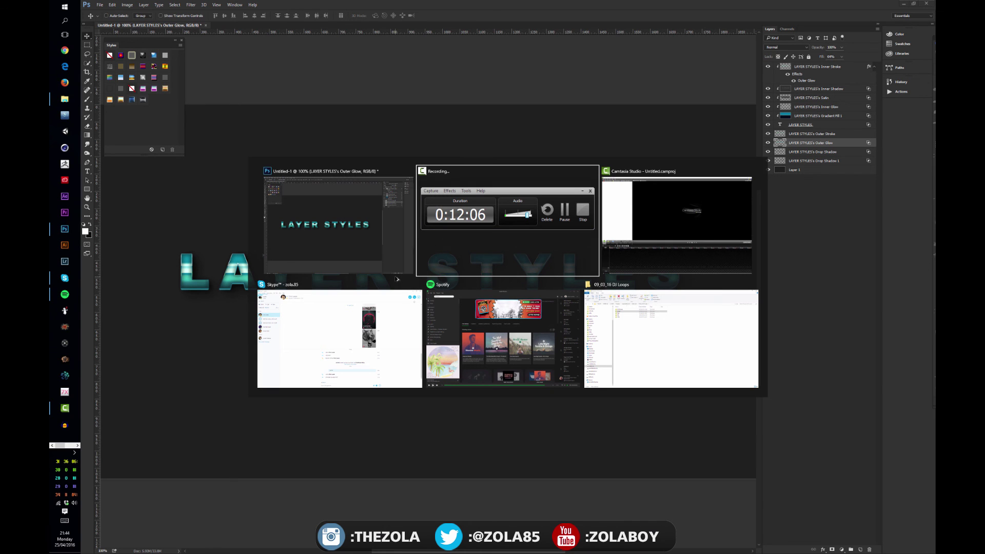